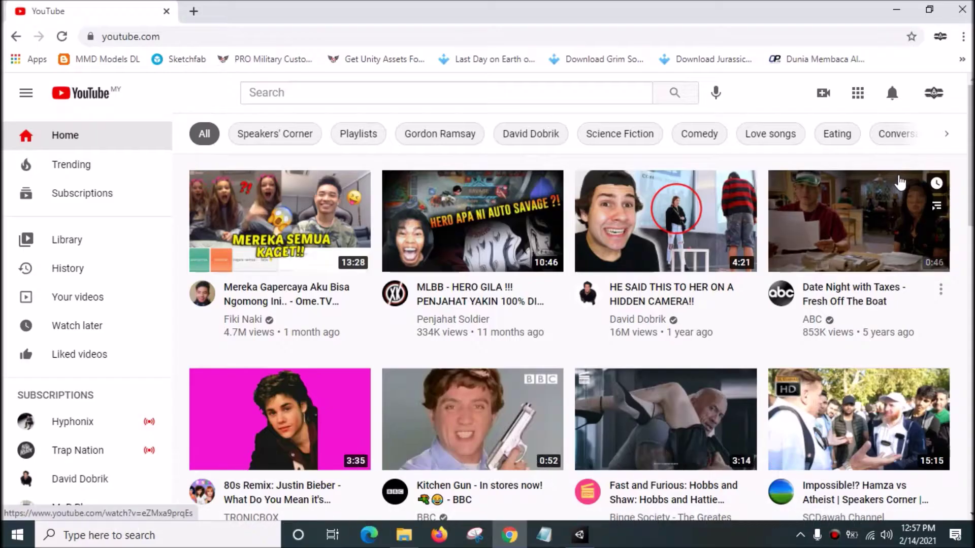
- Show the YouTube notifications list from the bell icon in the top bar
{"action": "left_click", "coordinate": [892, 92]}
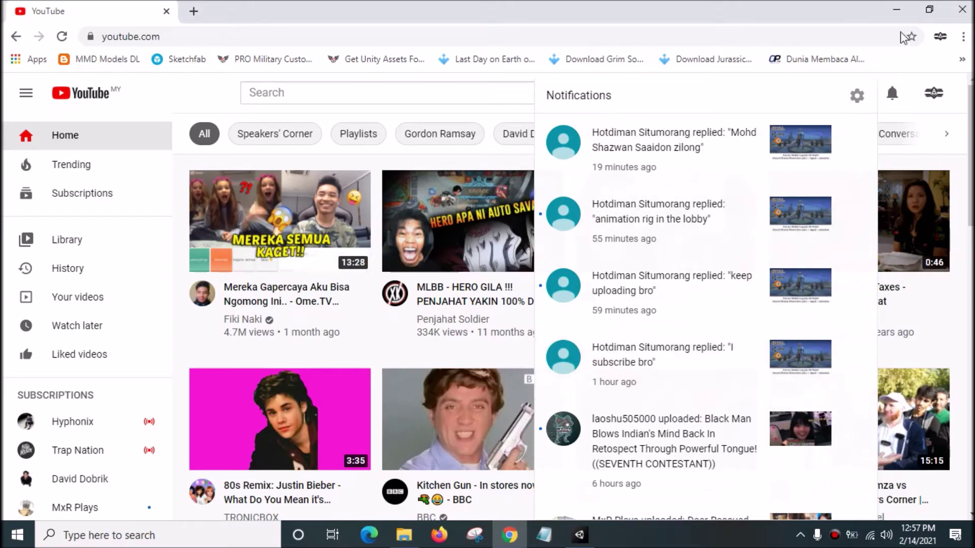
- Browse into the realme 5i phone's Internal shared storage > Android > data folder in File Explorer
{"action": "left_click", "coordinate": [961, 10]}
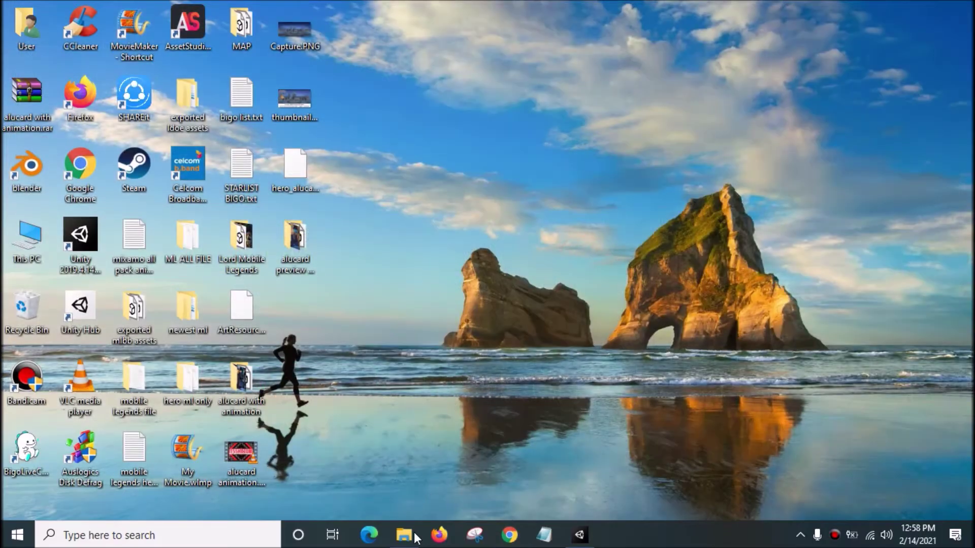
{"action": "left_click", "coordinate": [404, 535]}
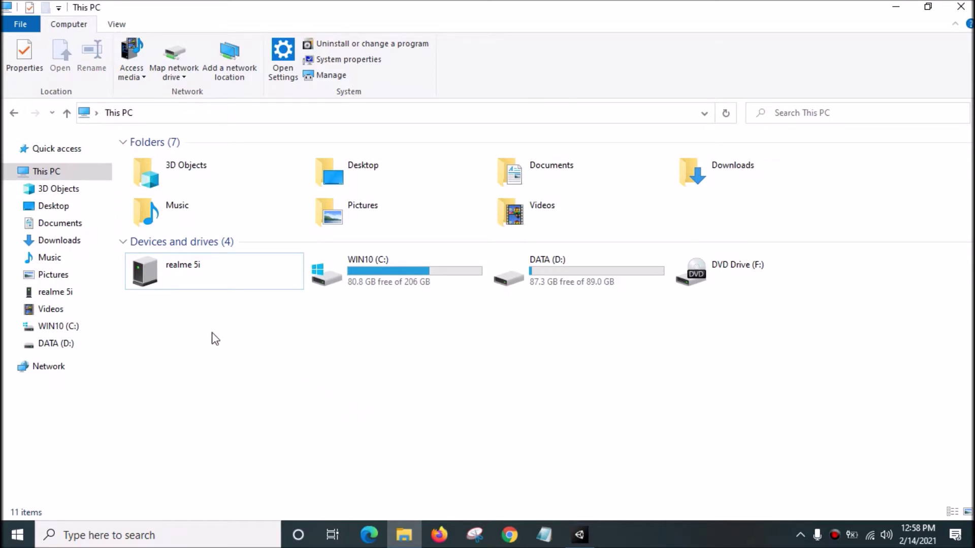
{"action": "double_click", "coordinate": [210, 278]}
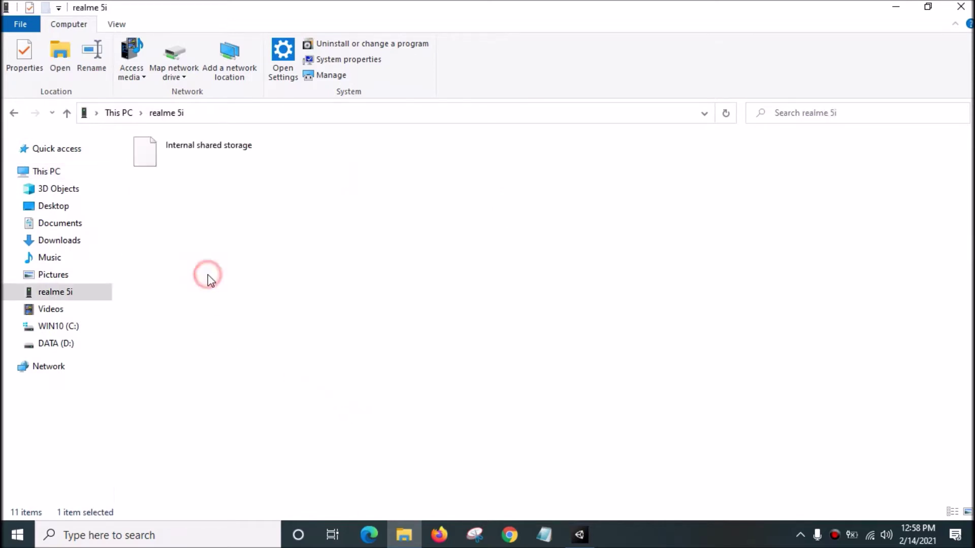
{"action": "double_click", "coordinate": [209, 146]}
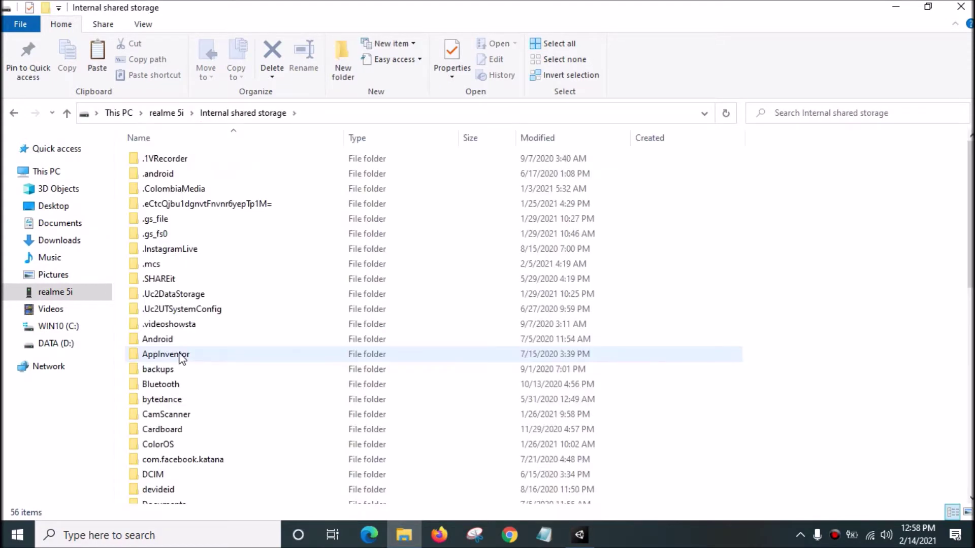
{"action": "double_click", "coordinate": [176, 340]}
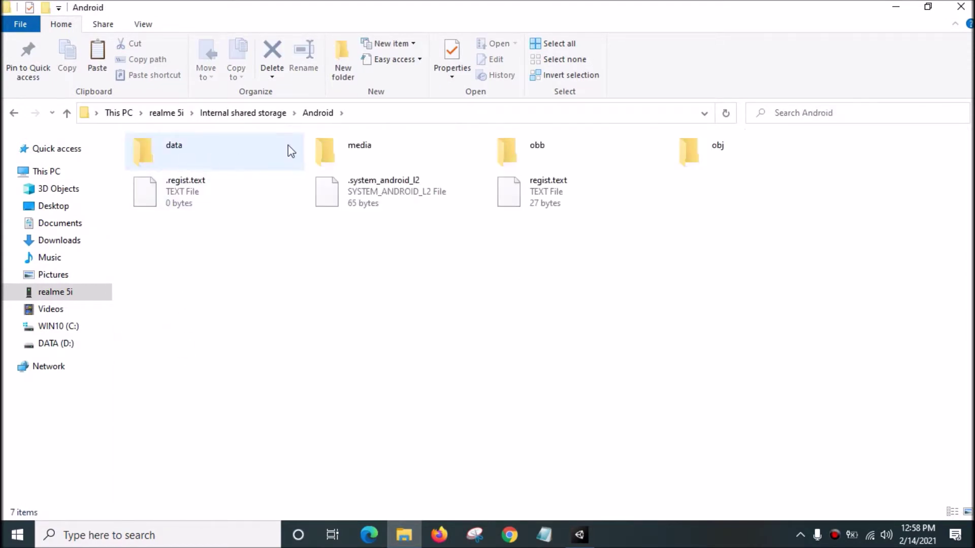
{"action": "double_click", "coordinate": [228, 153]}
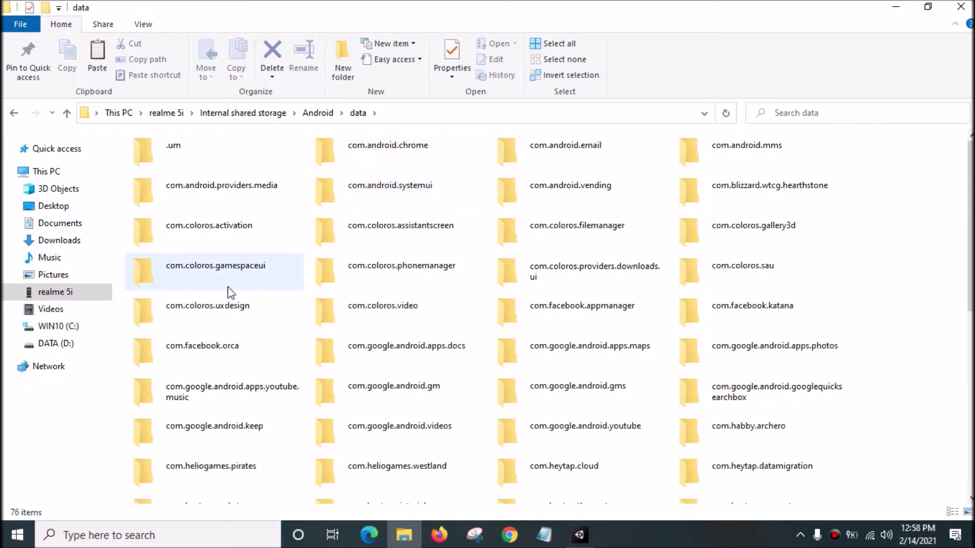
{"action": "scroll", "coordinate": [228, 281], "scroll_direction": "down", "scroll_amount": 5}
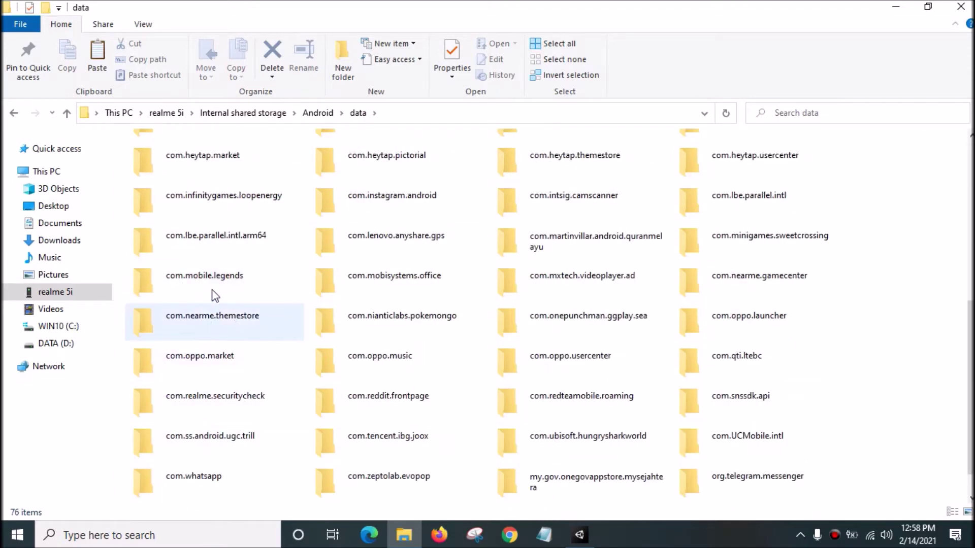
- Continue into com.mobile.legends > files > dragon2017 > assets > Art > android
{"action": "double_click", "coordinate": [209, 278]}
{"action": "double_click", "coordinate": [351, 152]}
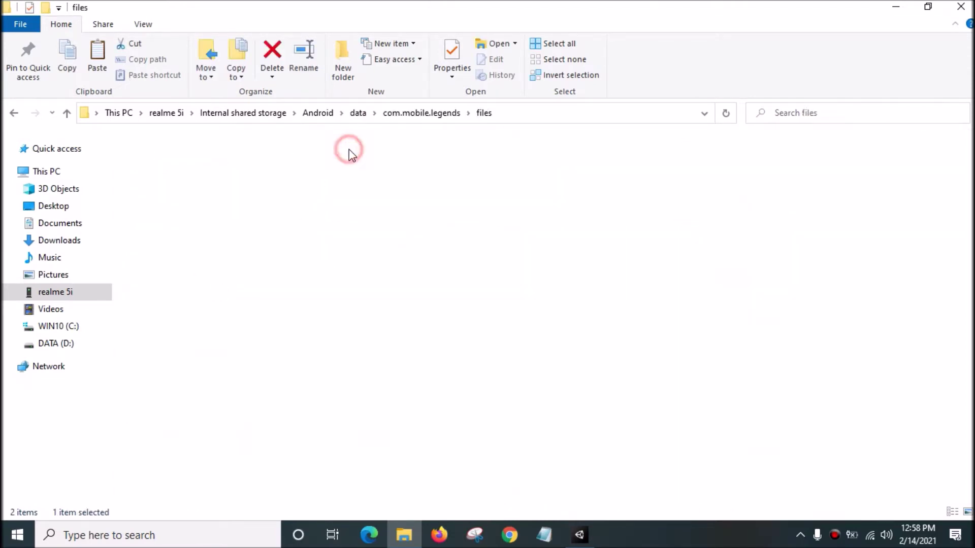
{"action": "left_click", "coordinate": [350, 153]}
{"action": "double_click", "coordinate": [401, 156]}
{"action": "double_click", "coordinate": [348, 153]}
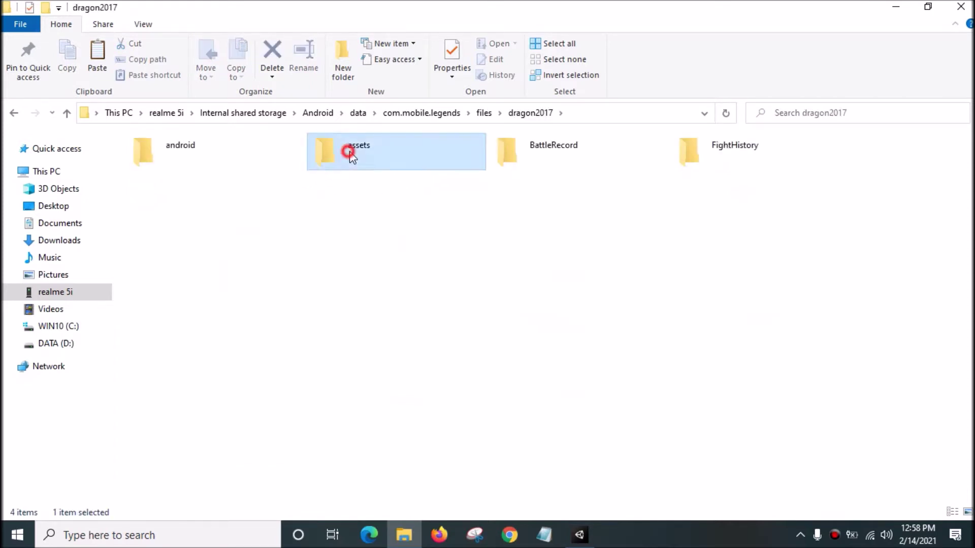
{"action": "double_click", "coordinate": [347, 148]}
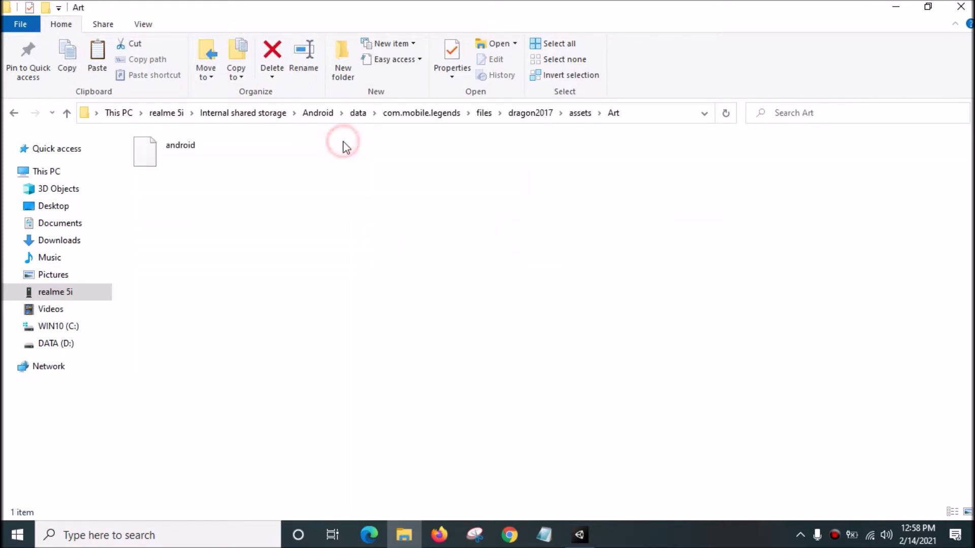
{"action": "double_click", "coordinate": [244, 150]}
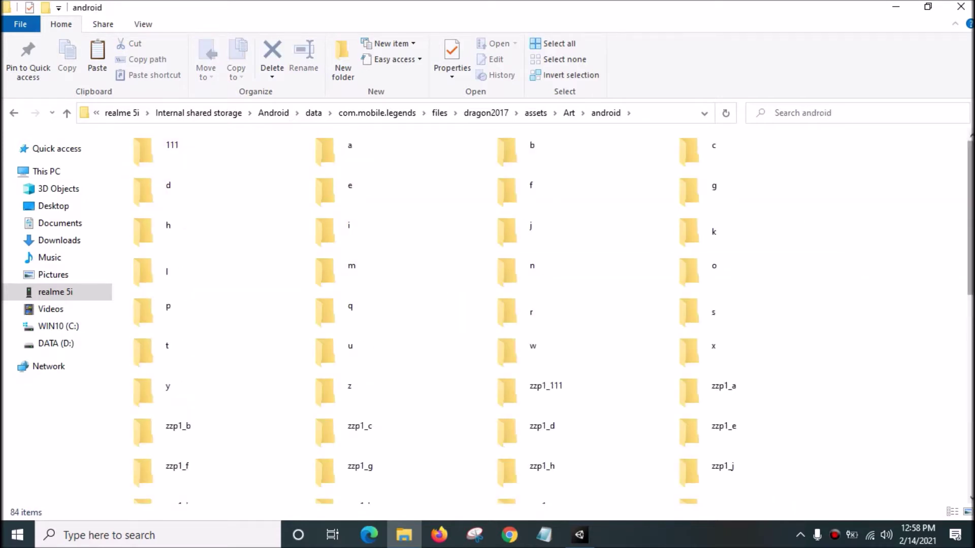
{"action": "scroll", "coordinate": [479, 295], "scroll_direction": "down", "scroll_amount": 10}
{"action": "scroll", "coordinate": [480, 297], "scroll_direction": "up", "scroll_amount": 5}
{"action": "scroll", "coordinate": [549, 316], "scroll_direction": "up", "scroll_amount": 4}
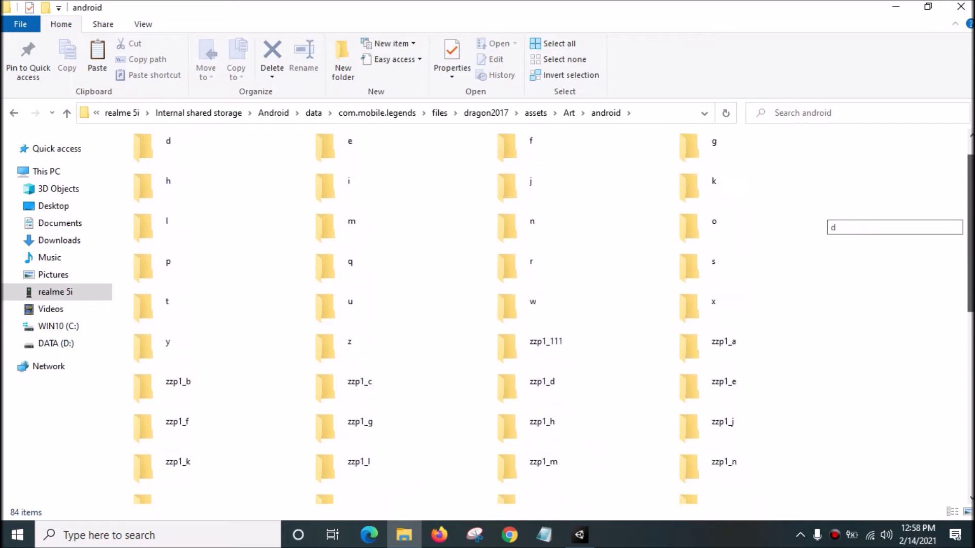
{"action": "scroll", "coordinate": [548, 316], "scroll_direction": "up", "scroll_amount": 2}
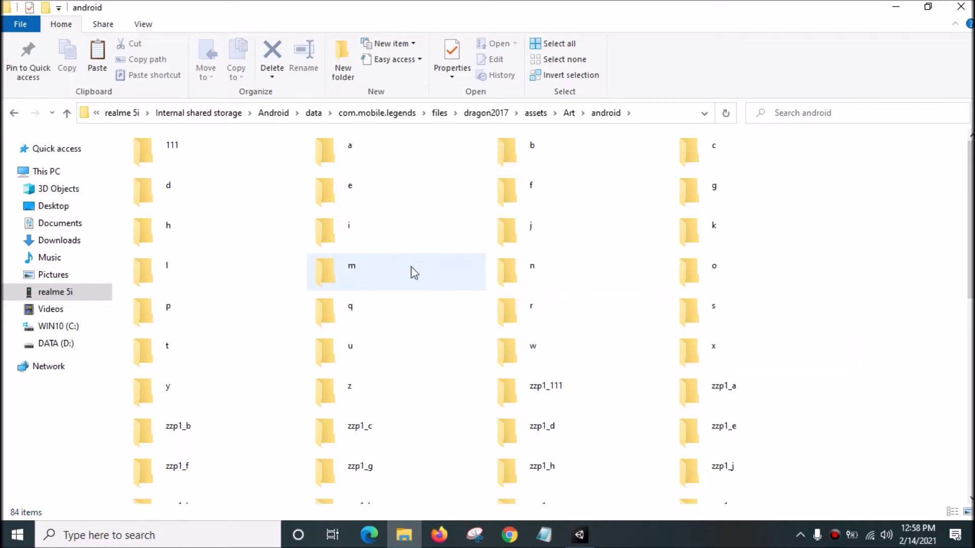
- Search the android folder for hero_zhaoyun files
{"action": "left_click", "coordinate": [886, 111]}
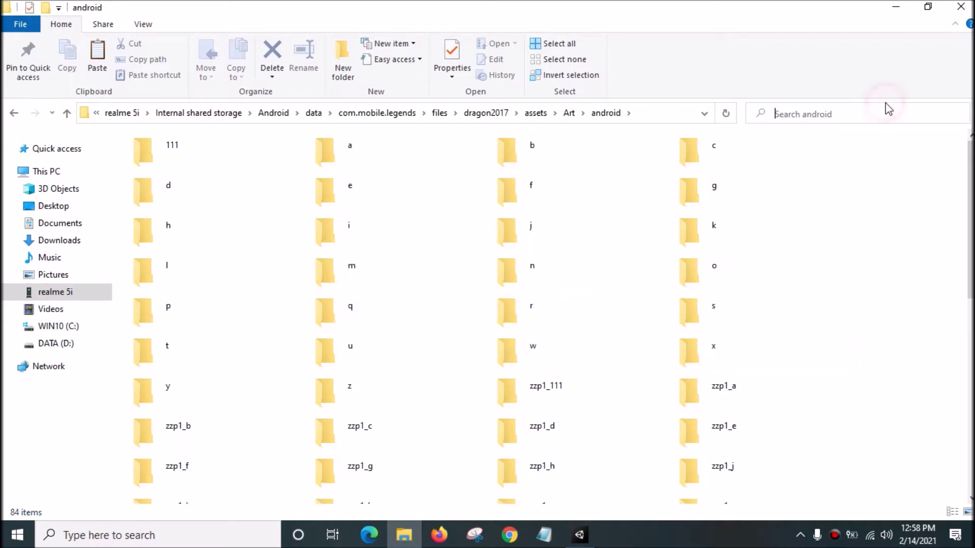
{"action": "type", "text": "hero_zhaoyun"}
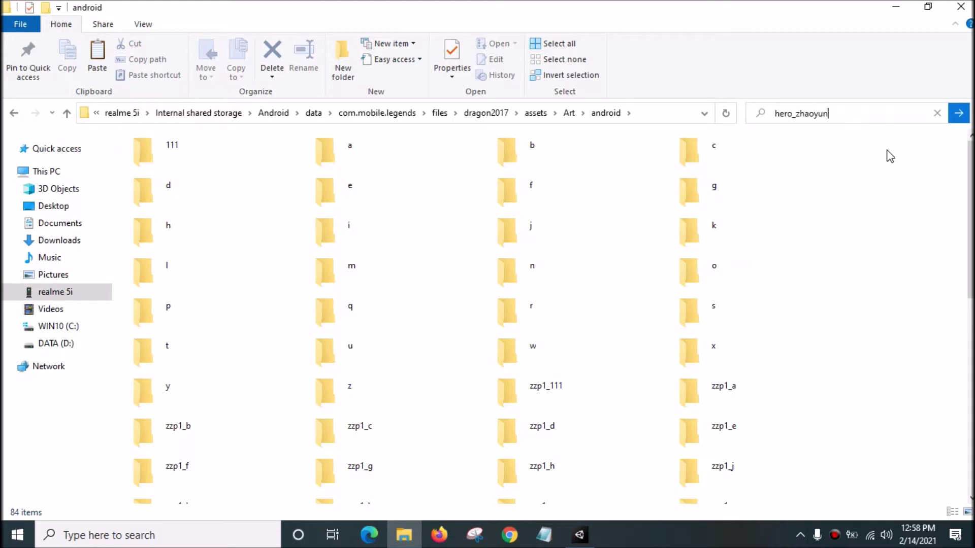
{"action": "key", "text": "Return"}
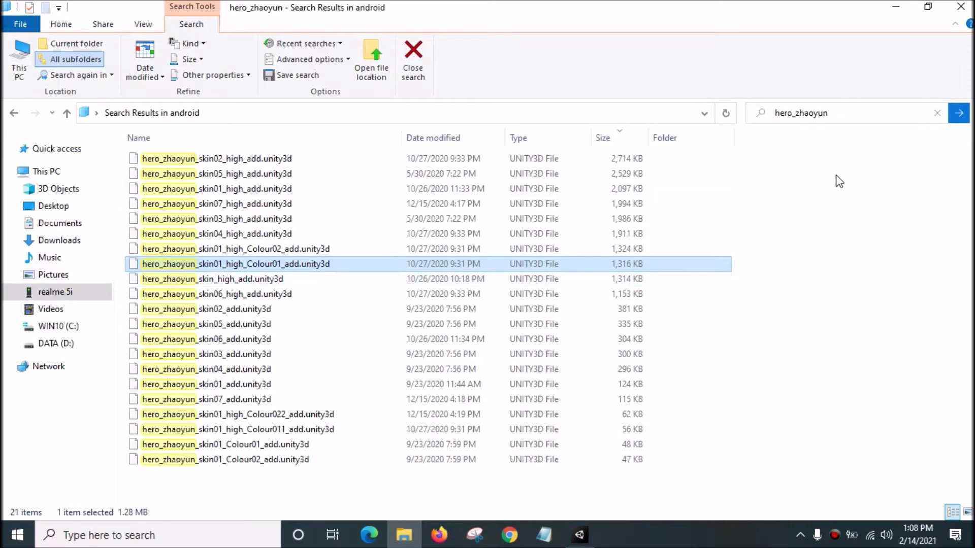
- Pick hero_zhaoyun_skin_high_add.unity3d from the 21 results and minimize Explorer
{"action": "left_click", "coordinate": [830, 176]}
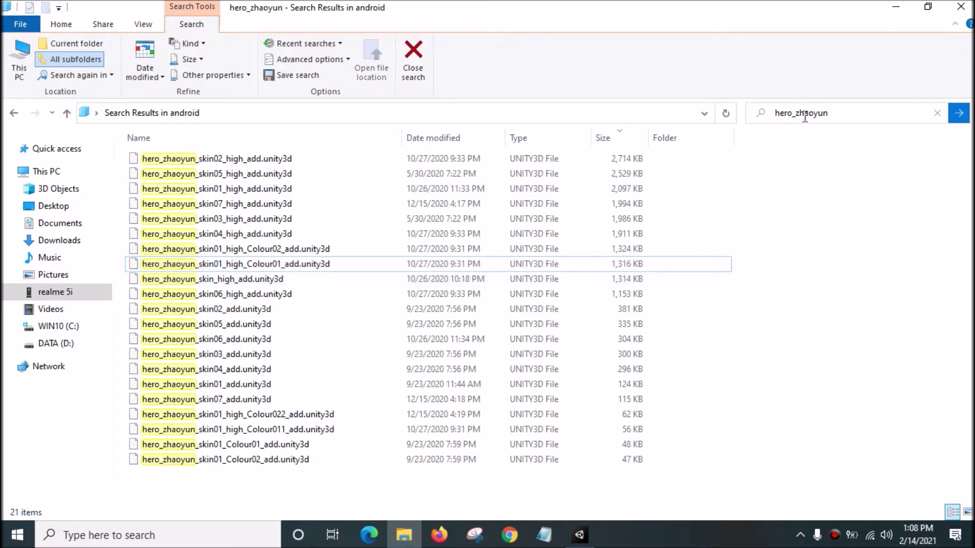
{"action": "left_click", "coordinate": [798, 218]}
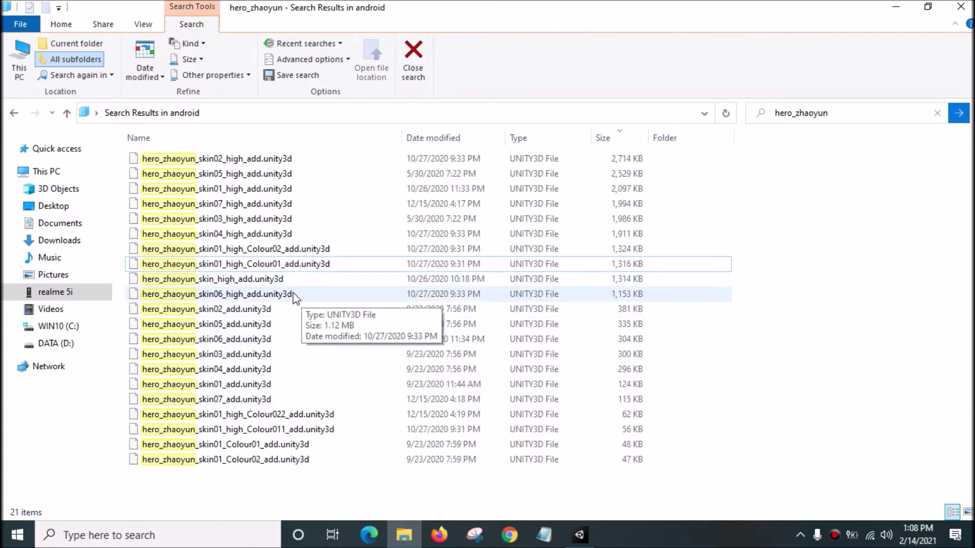
{"action": "left_click", "coordinate": [285, 279]}
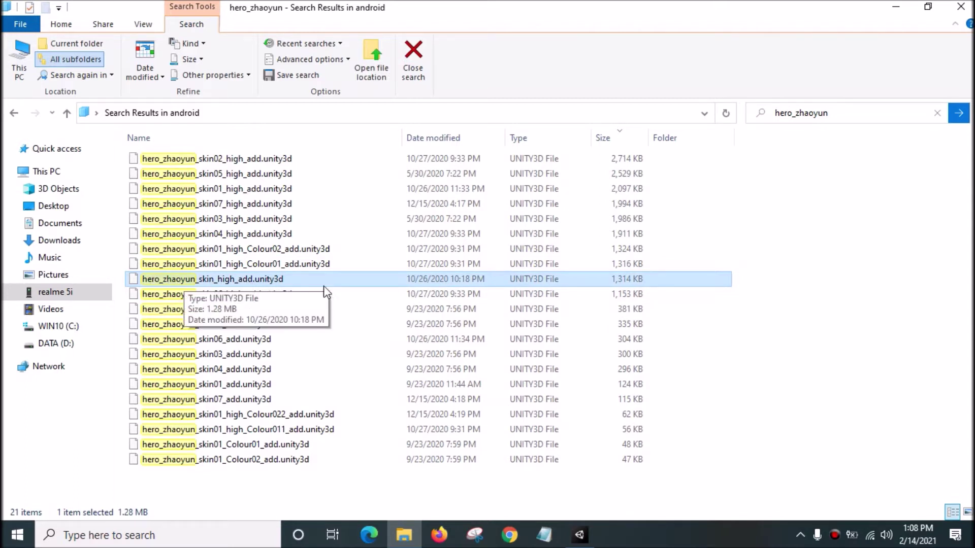
{"action": "left_click", "coordinate": [896, 7]}
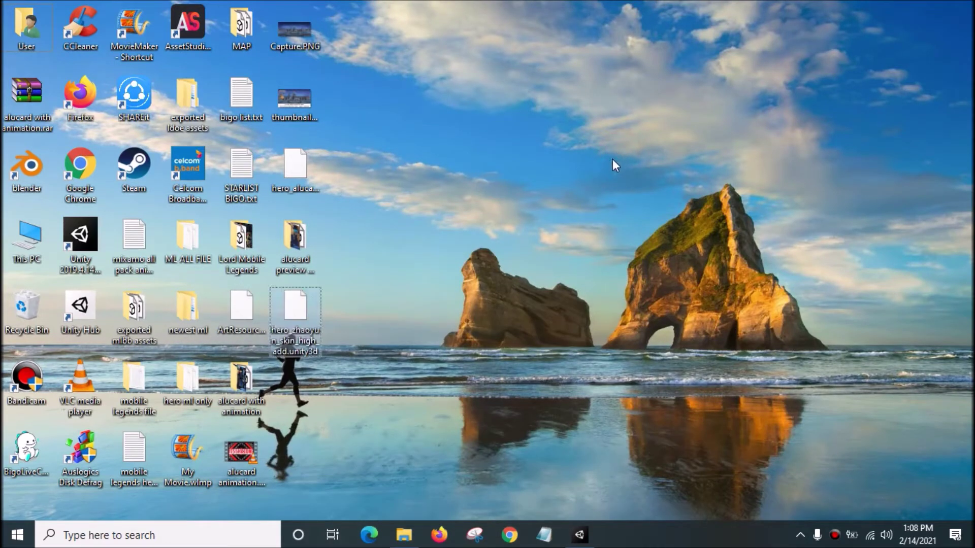
- Place the hero_zhaoyun skin file on the desktop and launch AssetStudioGUI
{"action": "left_click", "coordinate": [326, 335]}
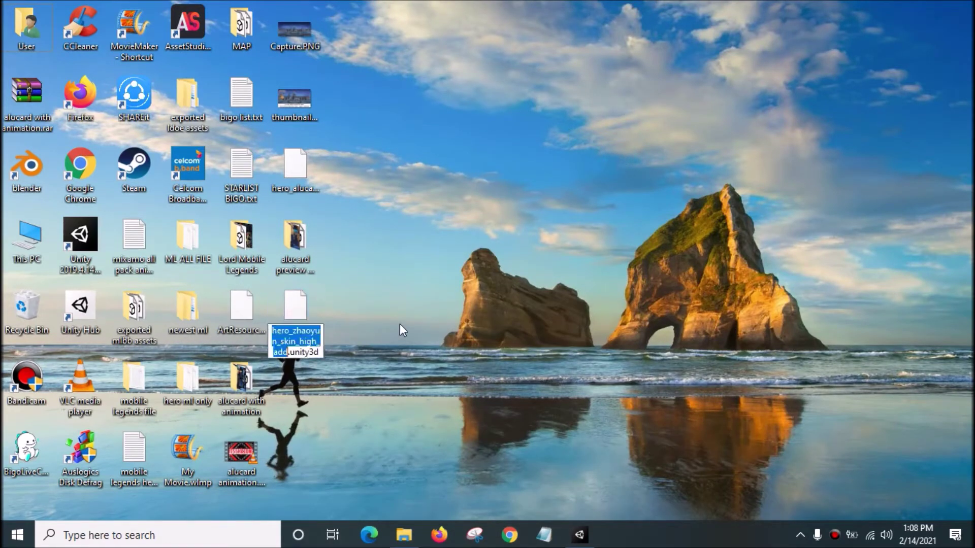
{"action": "left_click", "coordinate": [410, 312]}
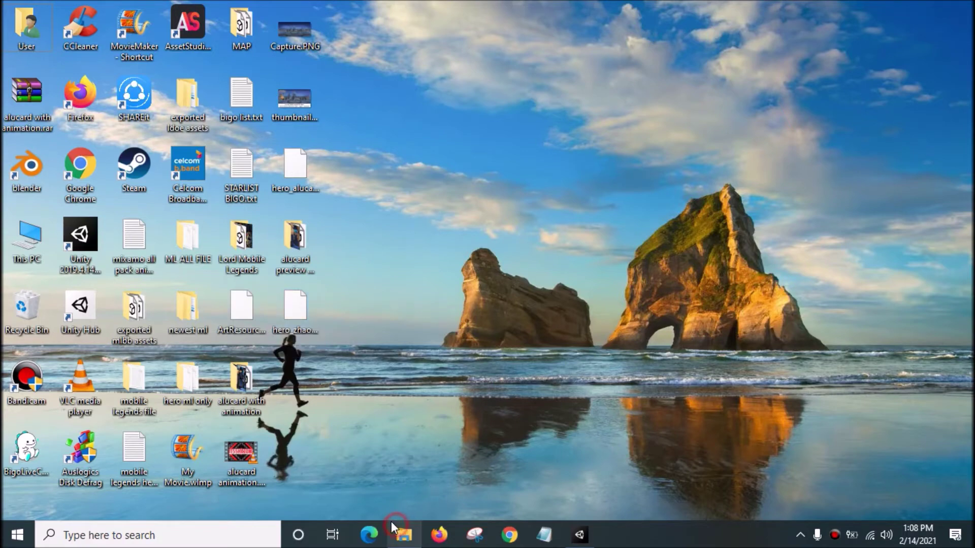
{"action": "left_click", "coordinate": [402, 533]}
{"action": "left_click", "coordinate": [957, 9]}
{"action": "double_click", "coordinate": [188, 29]}
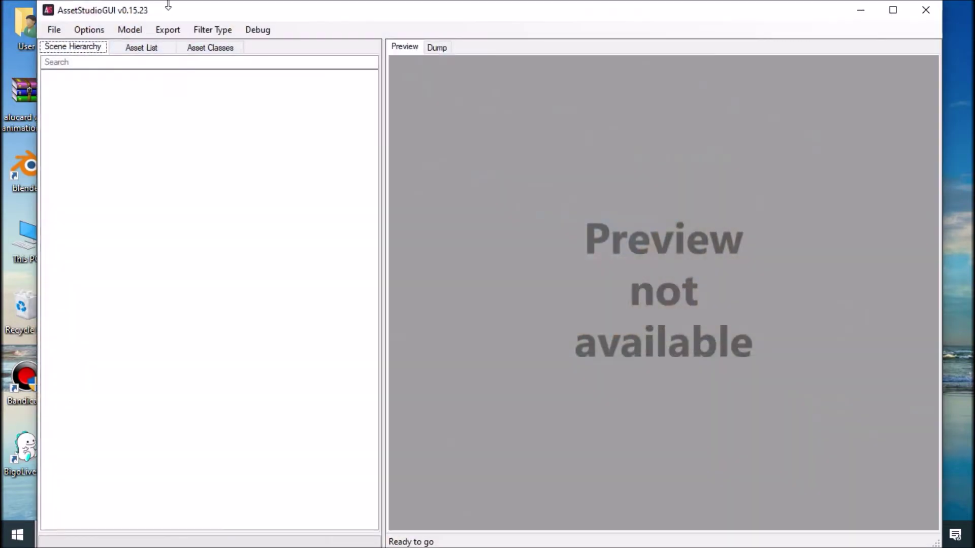
- Load hero_zhaoyun_skin_high_add.unity3d from the Desktop via File > Load file
{"action": "double_click", "coordinate": [167, 7]}
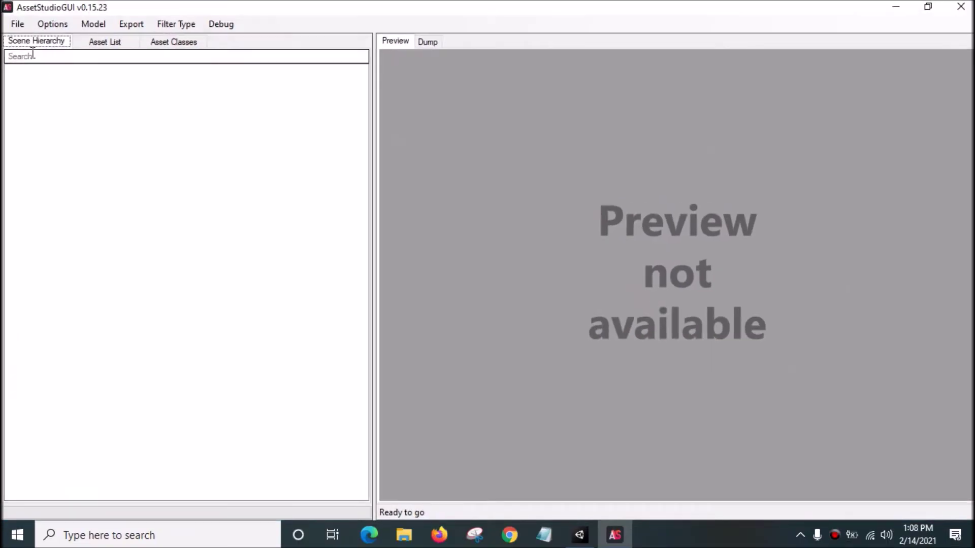
{"action": "left_click", "coordinate": [17, 24]}
{"action": "left_click", "coordinate": [46, 38]}
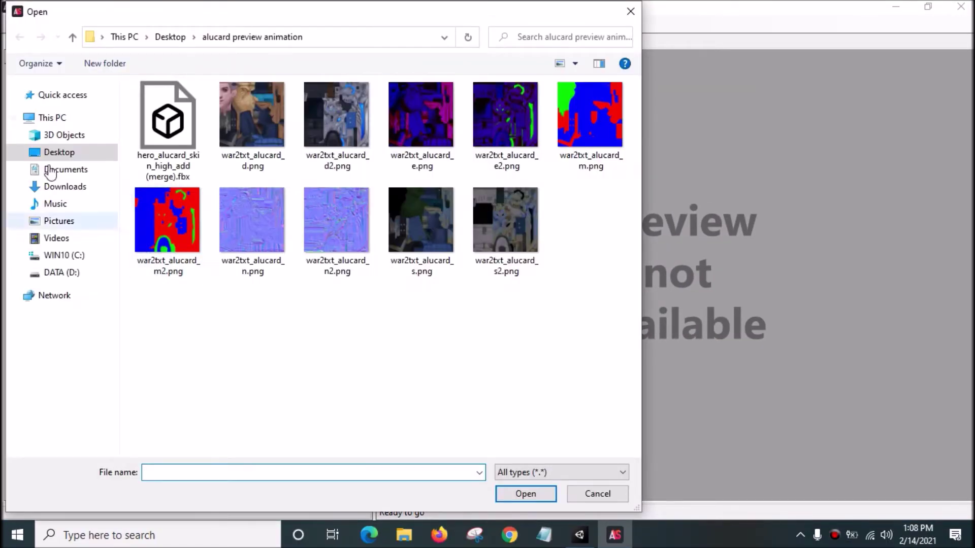
{"action": "left_click", "coordinate": [41, 153]}
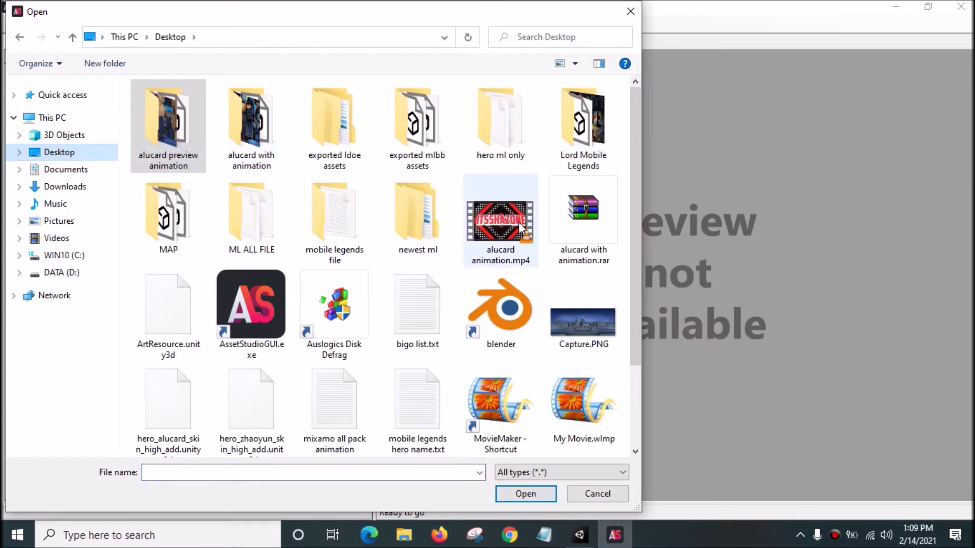
{"action": "scroll", "coordinate": [627, 271], "scroll_direction": "down", "scroll_amount": 2}
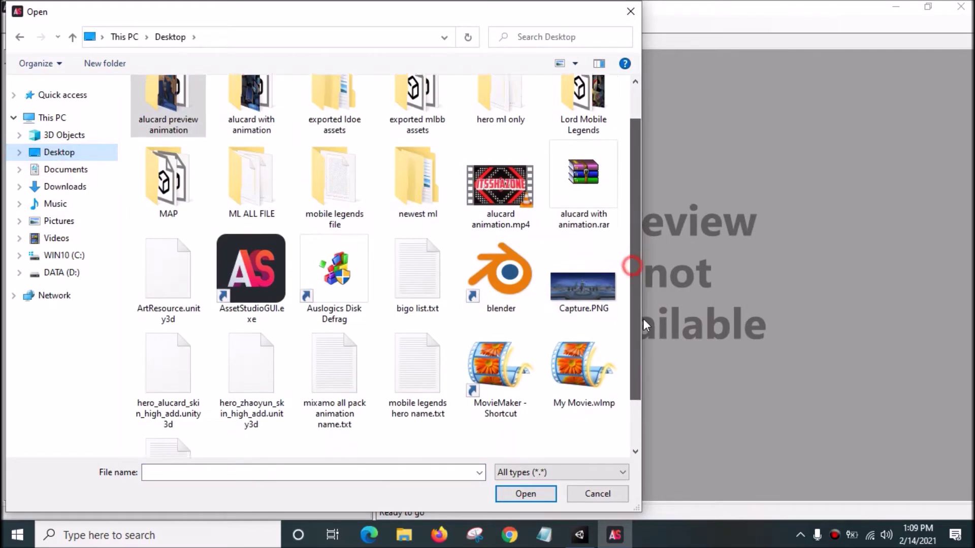
{"action": "scroll", "coordinate": [627, 271], "scroll_direction": "down", "scroll_amount": 2}
{"action": "left_click", "coordinate": [229, 339]}
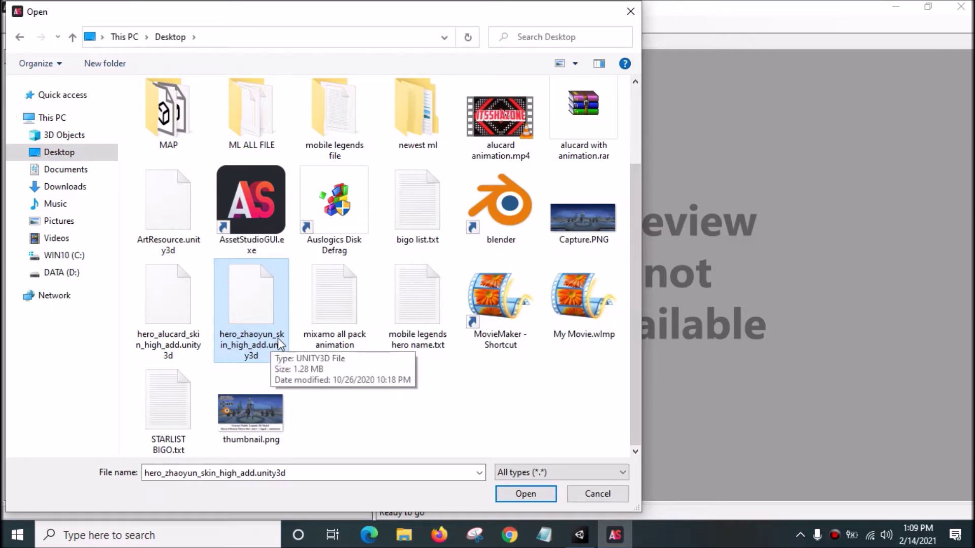
{"action": "left_click", "coordinate": [526, 495]}
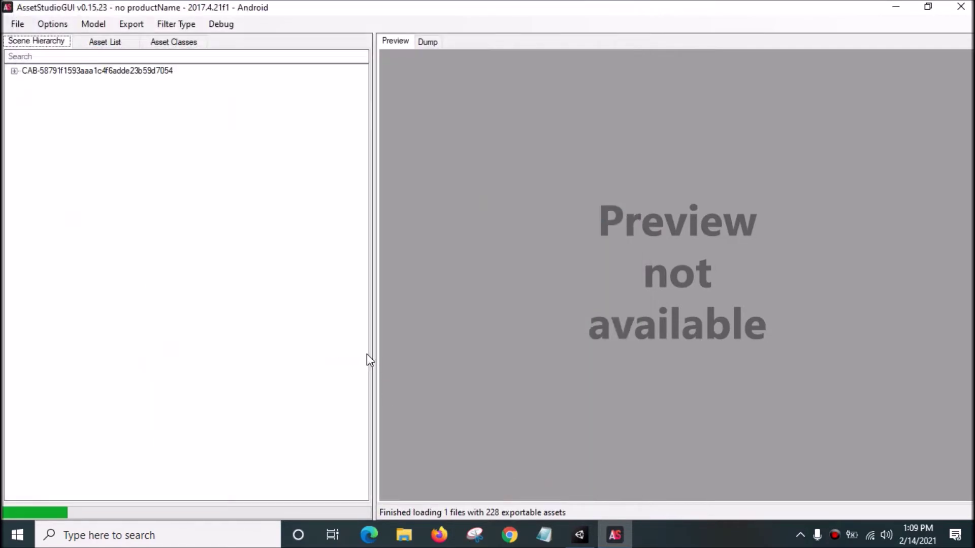
- Check the hero_zhaoyun_skin_high_add node in Scene Hierarchy and switch to the Asset List
{"action": "left_click", "coordinate": [85, 71]}
{"action": "left_click", "coordinate": [13, 70]}
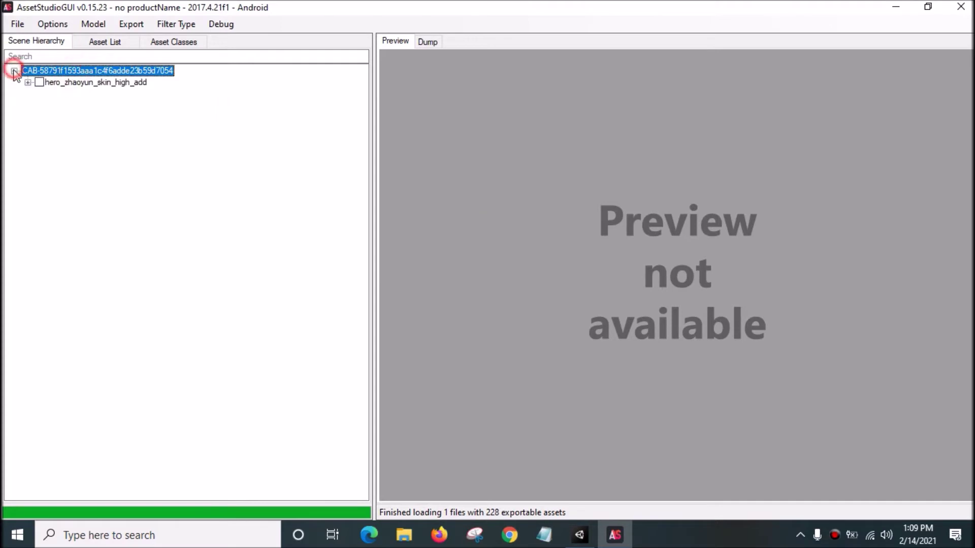
{"action": "left_click", "coordinate": [47, 83]}
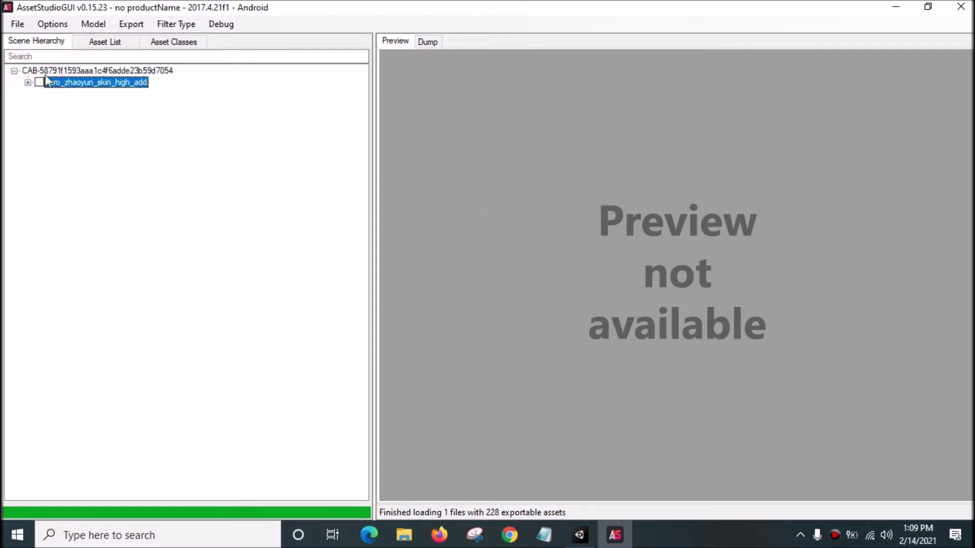
{"action": "left_click", "coordinate": [39, 82]}
{"action": "left_click", "coordinate": [122, 40]}
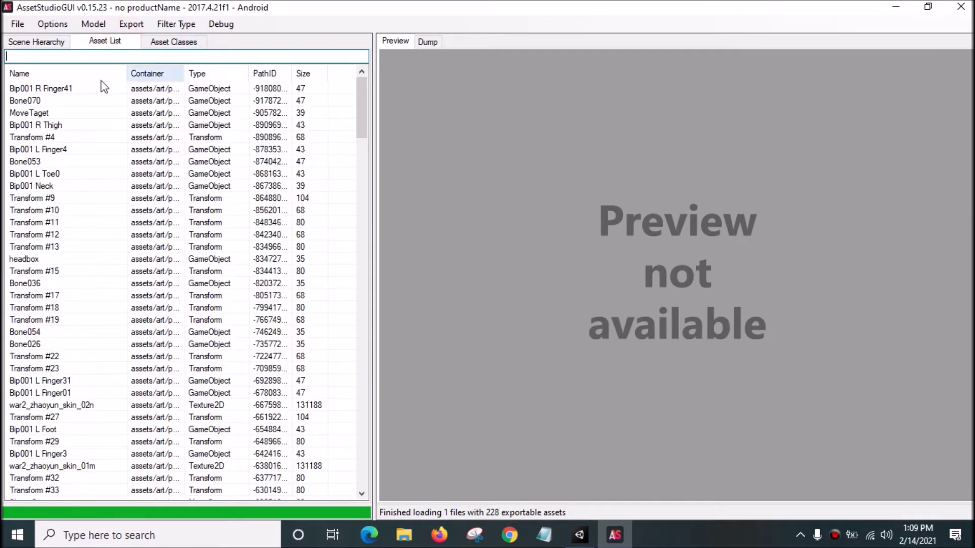
- Sort assets by type and inspect city_idle, Cubemap #203 and the body mesh
{"action": "left_click", "coordinate": [84, 75]}
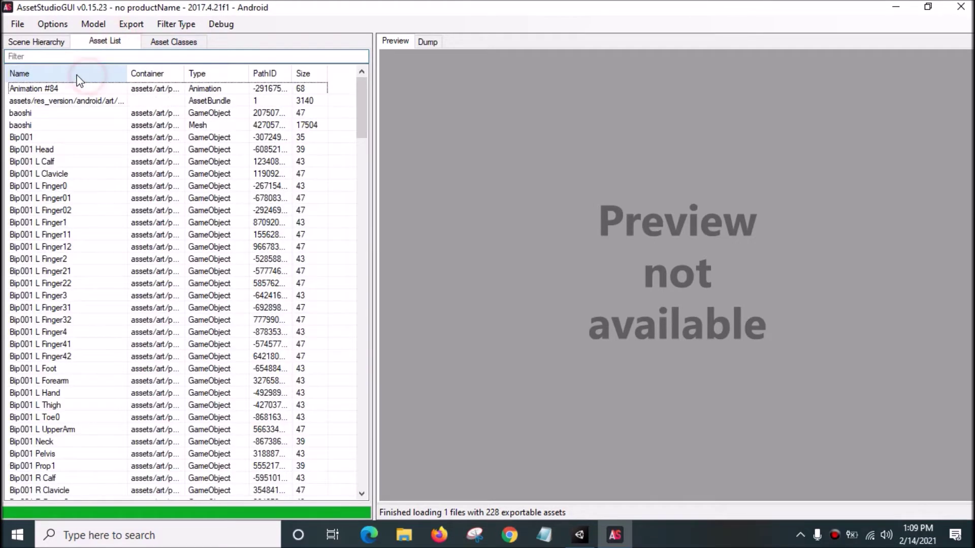
{"action": "left_click", "coordinate": [210, 74]}
{"action": "left_click", "coordinate": [213, 90]}
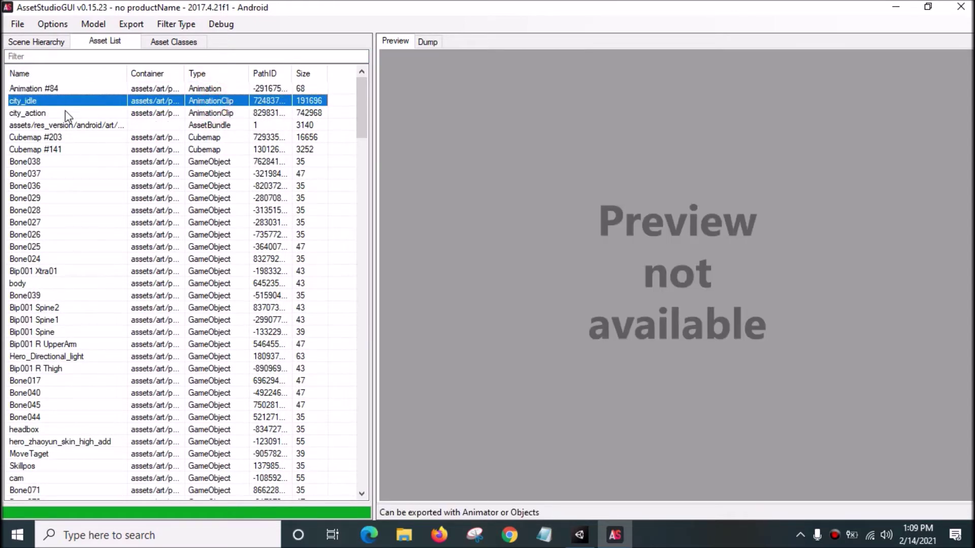
{"action": "left_click", "coordinate": [208, 139]}
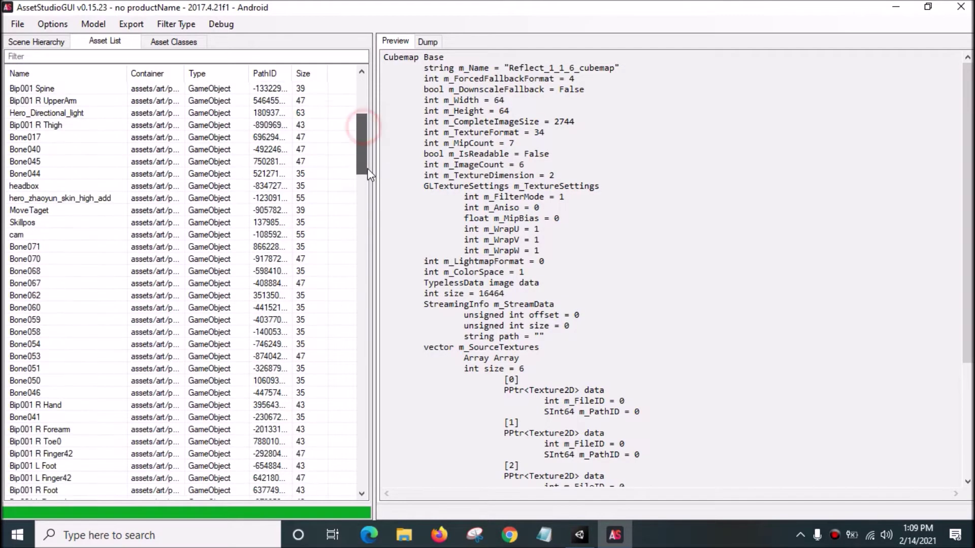
{"action": "left_click_drag", "start_coordinate": [368, 174], "coordinate": [367, 283]}
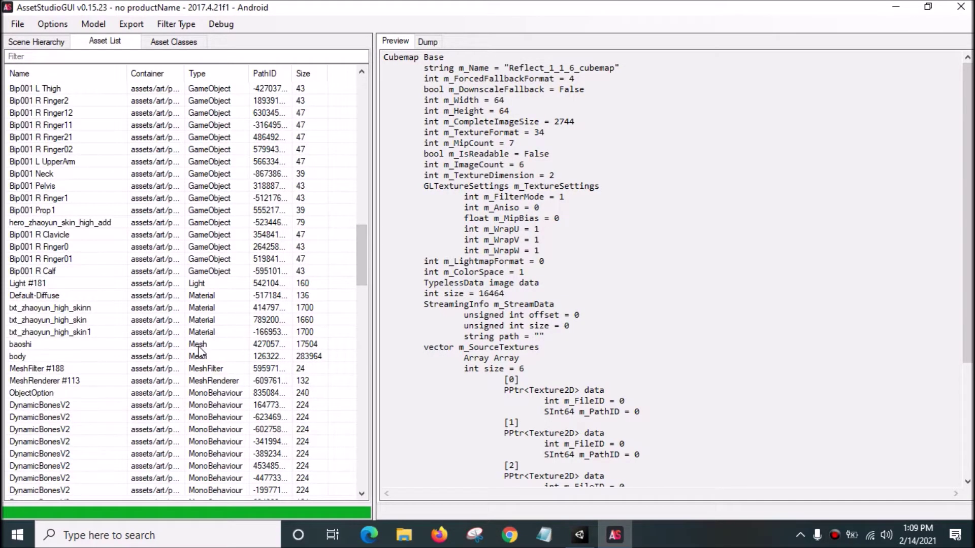
{"action": "left_click", "coordinate": [197, 346]}
- Preview the body and baoshi staff meshes, rotating each upright
{"action": "left_click_drag", "start_coordinate": [571, 340], "coordinate": [747, 239]}
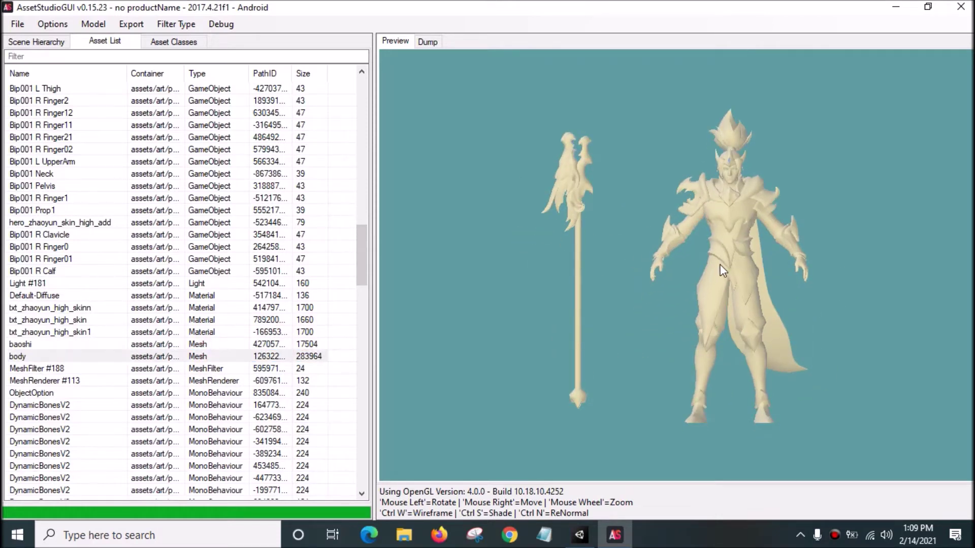
{"action": "left_click", "coordinate": [221, 346]}
{"action": "left_click_drag", "start_coordinate": [598, 298], "coordinate": [393, 273]}
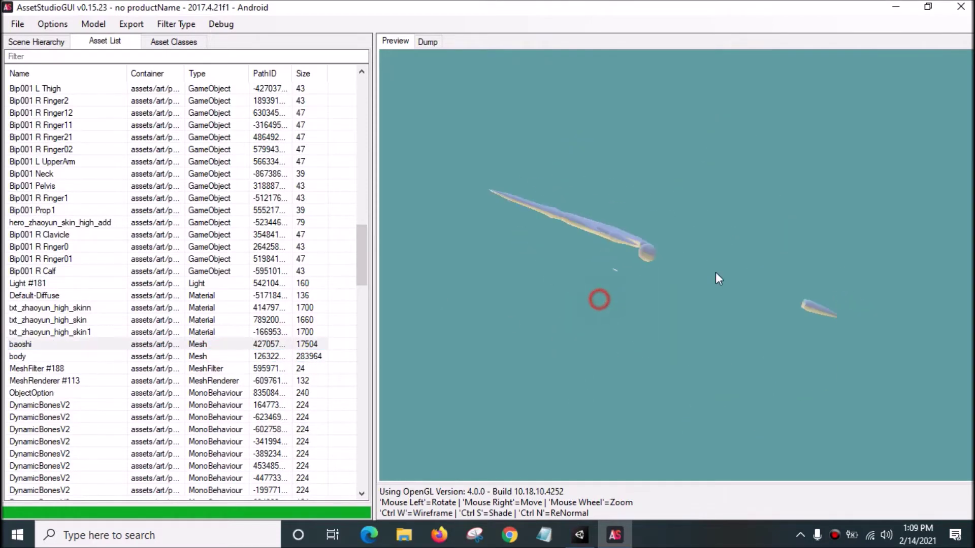
{"action": "left_click", "coordinate": [196, 356]}
{"action": "left_click_drag", "start_coordinate": [525, 323], "coordinate": [676, 199]}
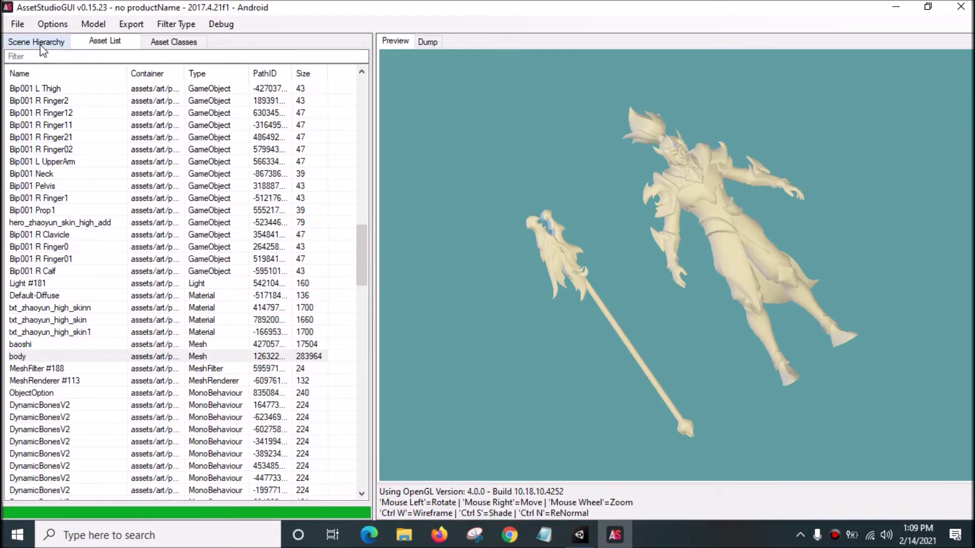
{"action": "scroll", "coordinate": [130, 145], "scroll_direction": "up", "scroll_amount": 7}
{"action": "scroll", "coordinate": [142, 148], "scroll_direction": "up", "scroll_amount": 7}
{"action": "scroll", "coordinate": [142, 145], "scroll_direction": "up", "scroll_amount": 7}
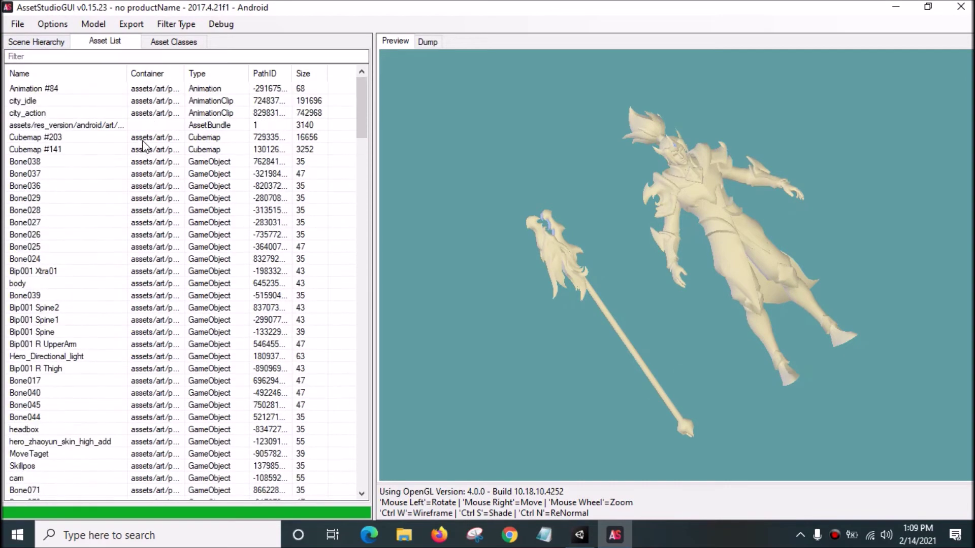
- Select the city_idle and city_action clips with the hero object checked, ready for model export
{"action": "left_click", "coordinate": [232, 101]}
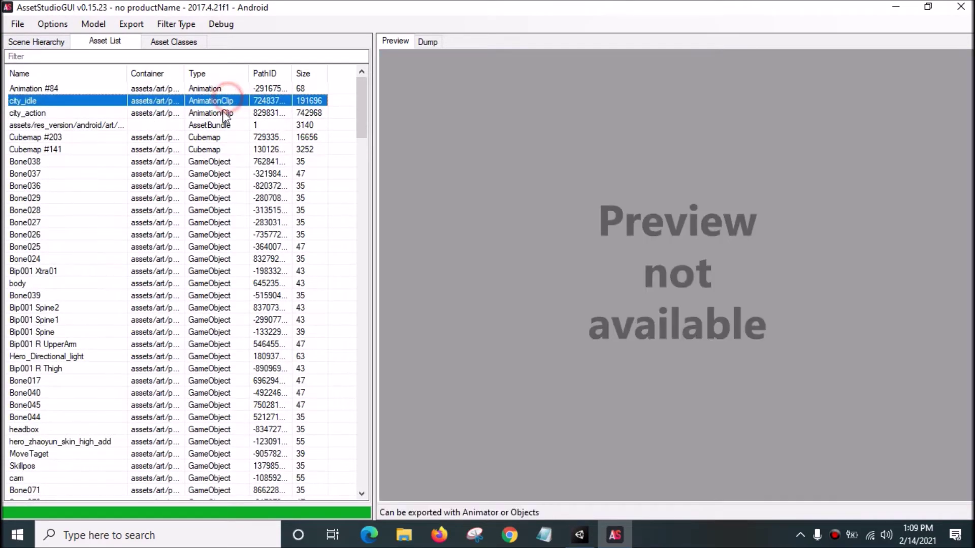
{"action": "left_click", "coordinate": [219, 174]}
{"action": "left_click", "coordinate": [226, 100]}
{"action": "left_click", "coordinate": [229, 113], "text": "ctrl"}
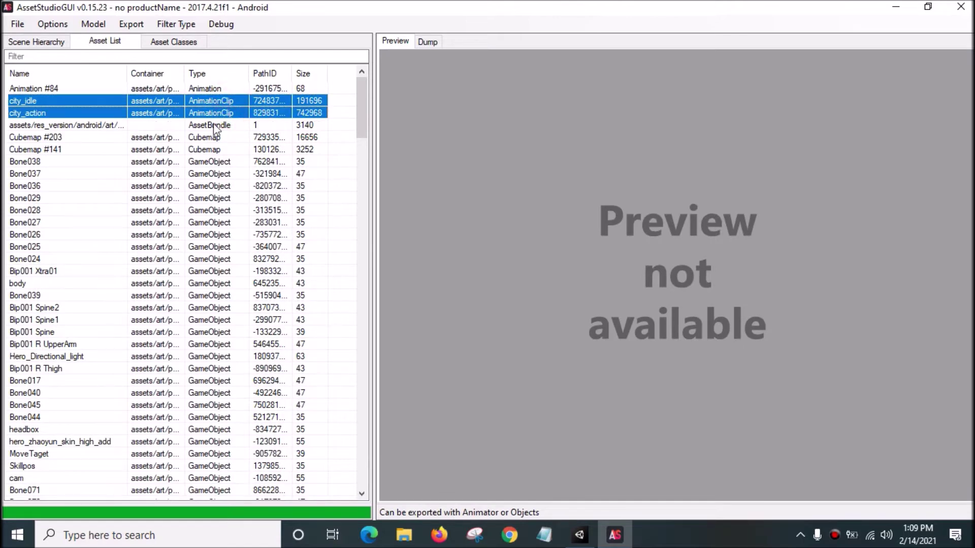
{"action": "left_click", "coordinate": [46, 44]}
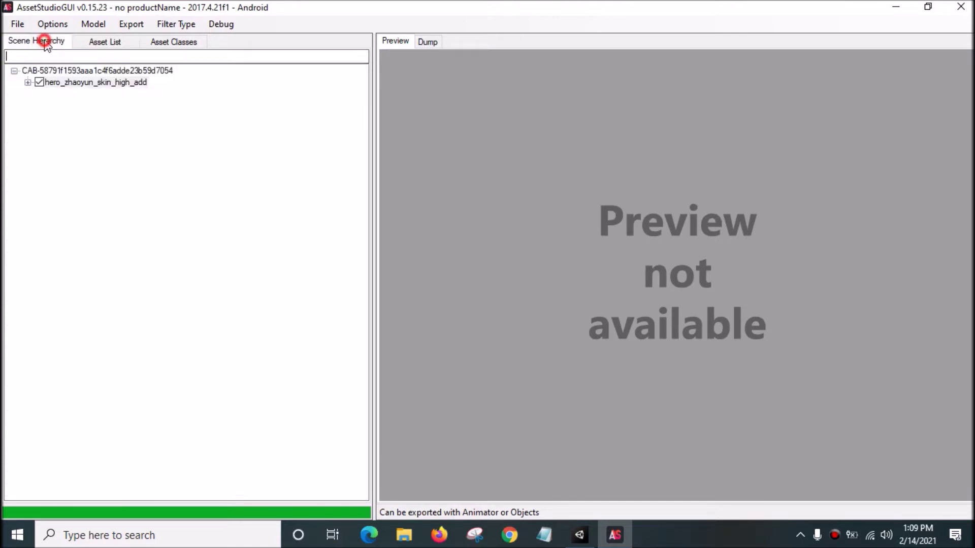
{"action": "left_click", "coordinate": [39, 83]}
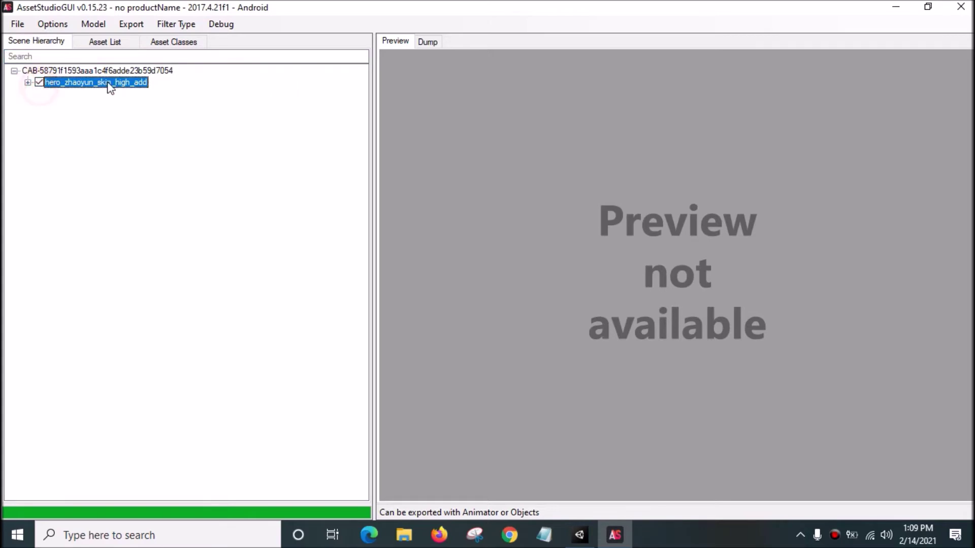
{"action": "left_click", "coordinate": [107, 44]}
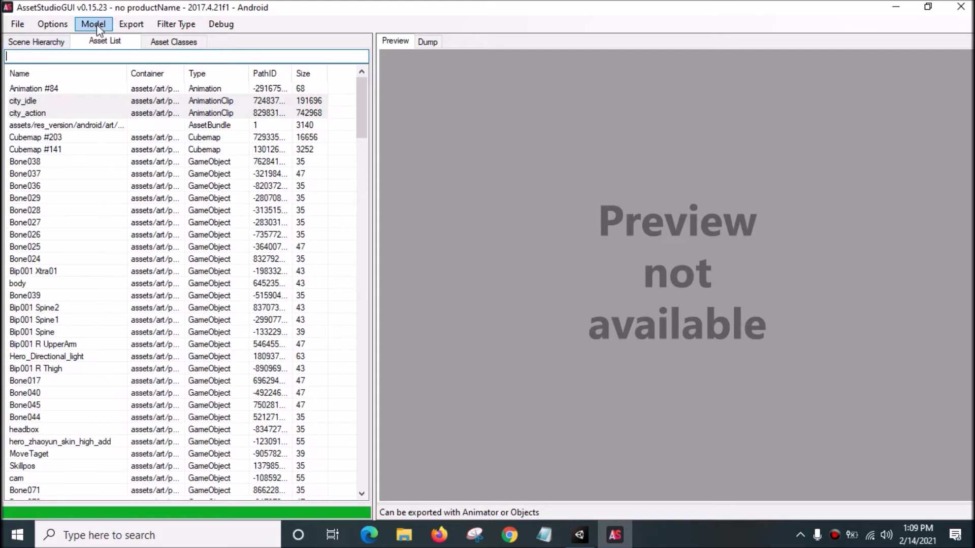
{"action": "left_click", "coordinate": [135, 93]}
{"action": "left_click", "coordinate": [163, 100]}
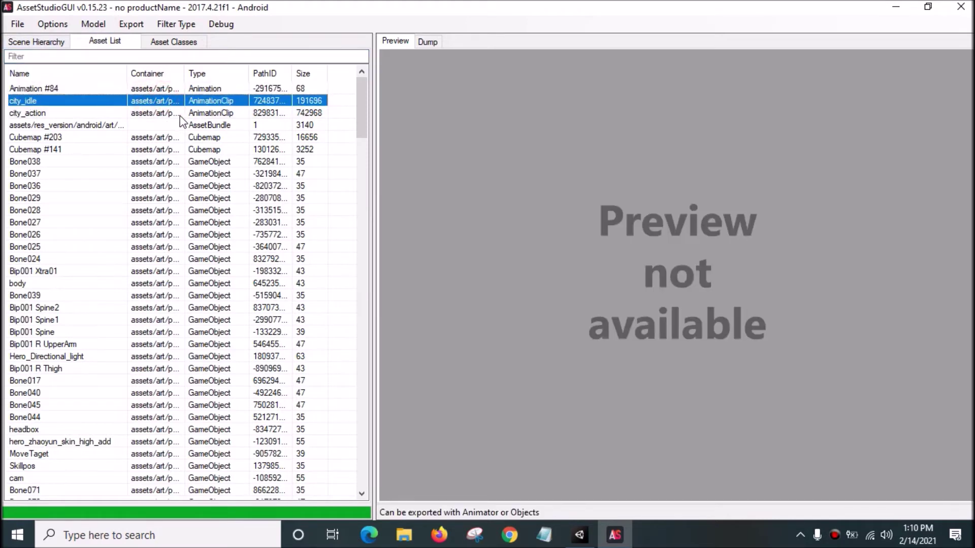
{"action": "left_click", "coordinate": [174, 113], "text": "shift"}
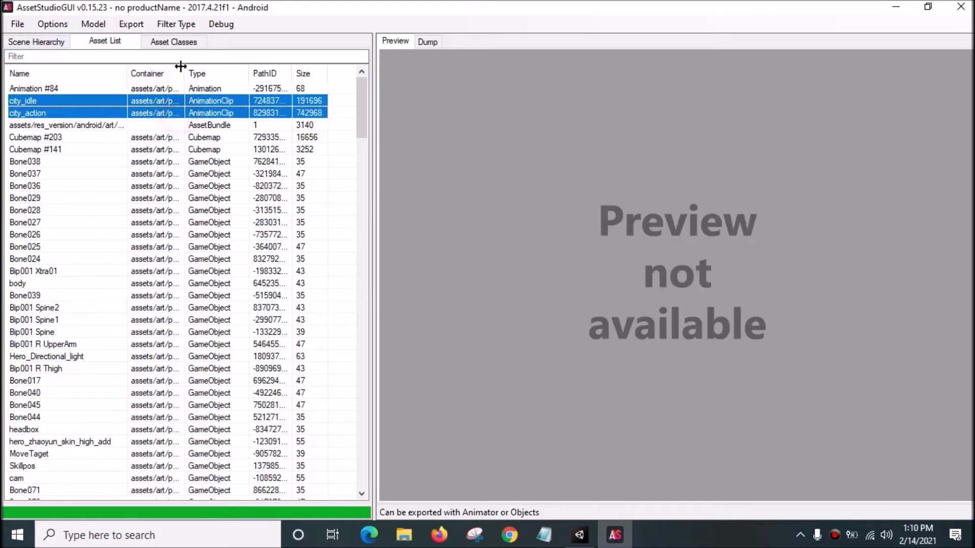
{"action": "left_click", "coordinate": [92, 25]}
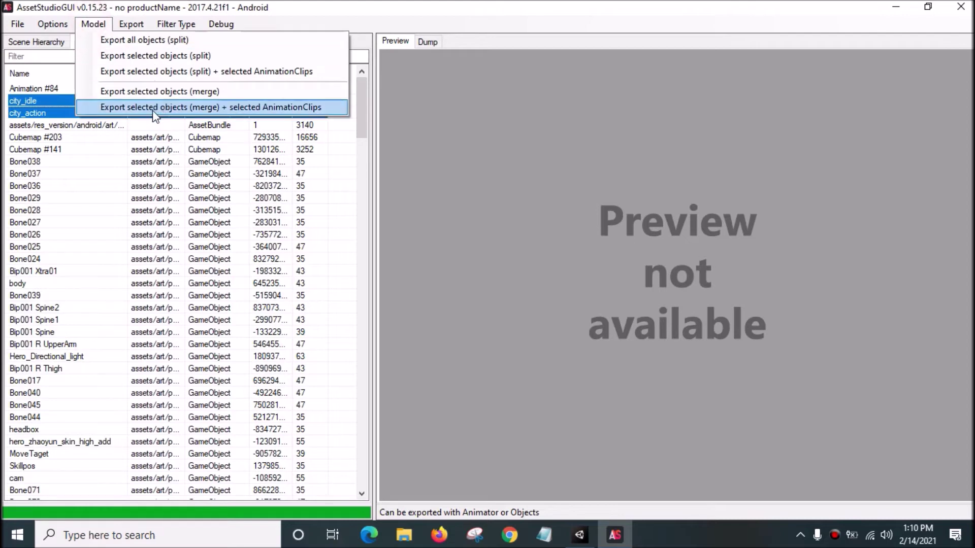
- Start a merged export with animation clips and create a new folder on the Desktop
{"action": "left_click", "coordinate": [241, 108]}
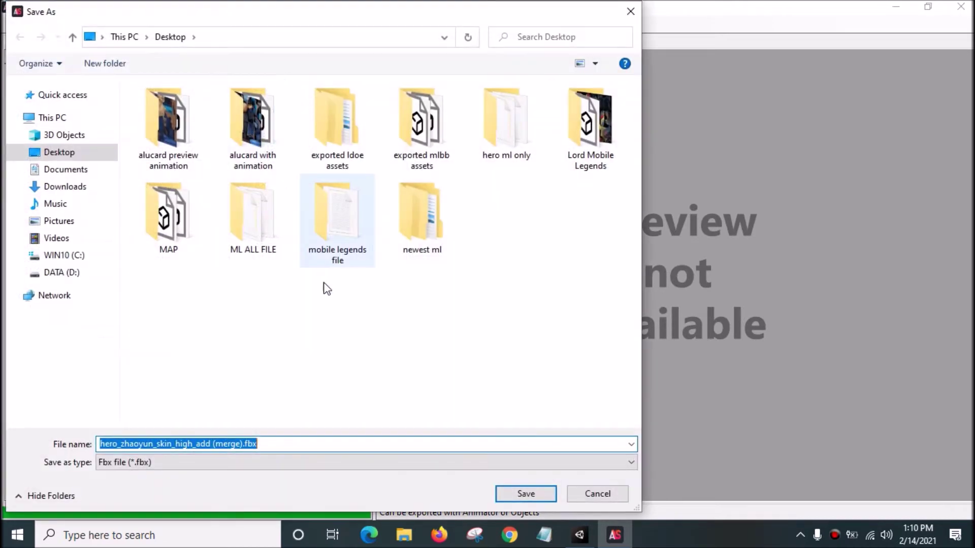
{"action": "left_click", "coordinate": [355, 339]}
{"action": "right_click", "coordinate": [356, 333]}
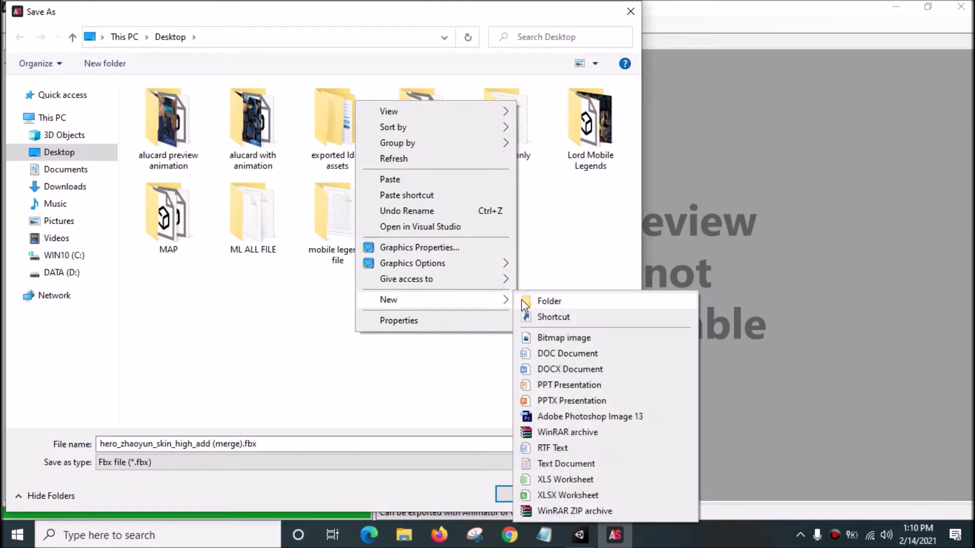
{"action": "left_click", "coordinate": [533, 301]}
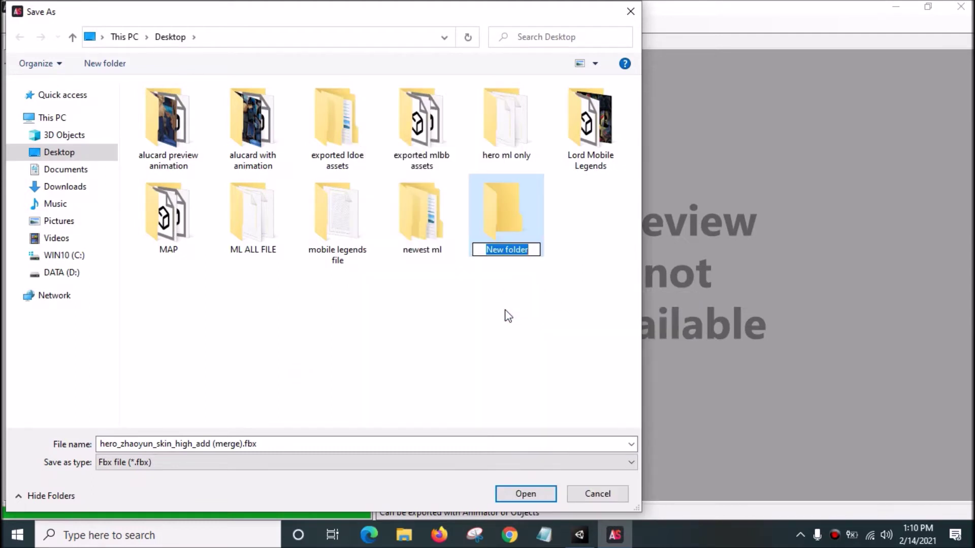
{"action": "type", "text": "zilong "}
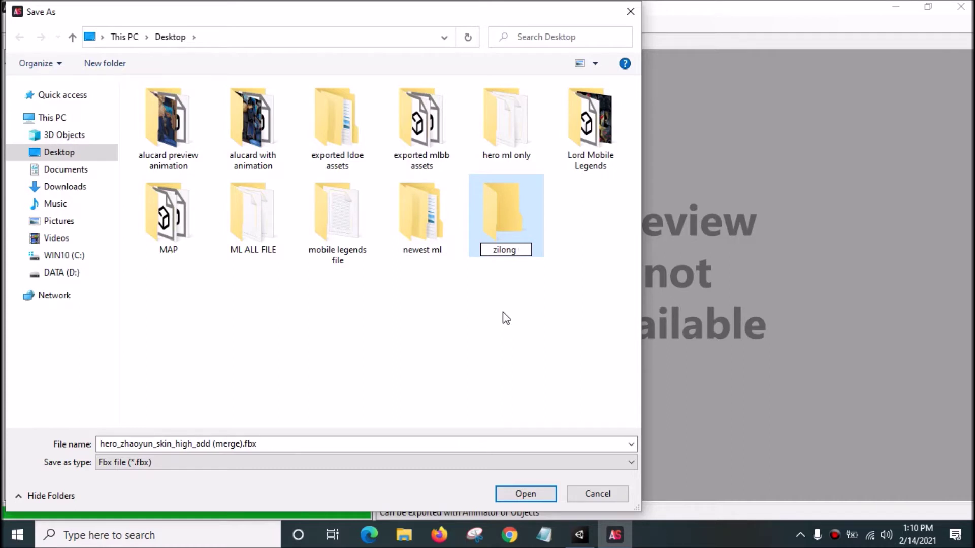
{"action": "type", "text": "apear"}
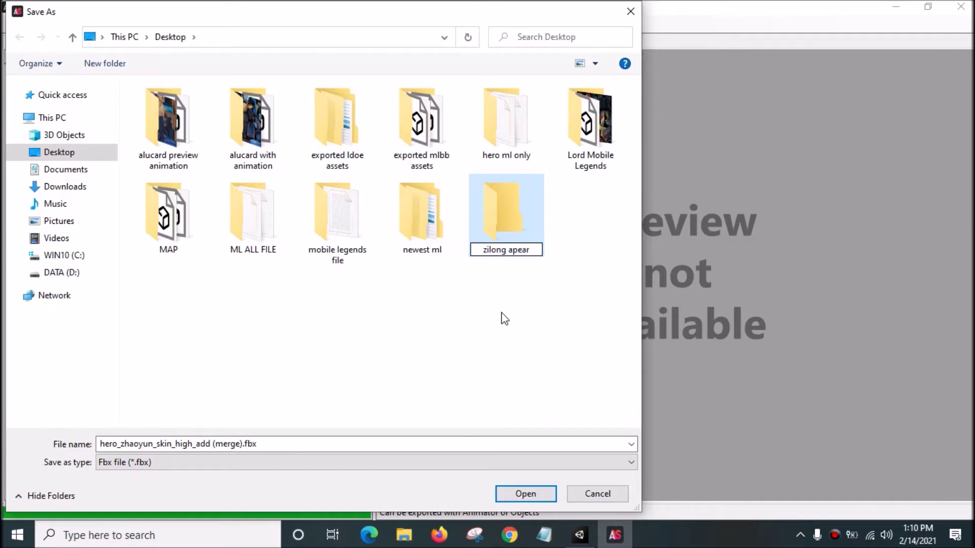
{"action": "type", "text": " of dr"}
{"action": "type", "text": "agon"}
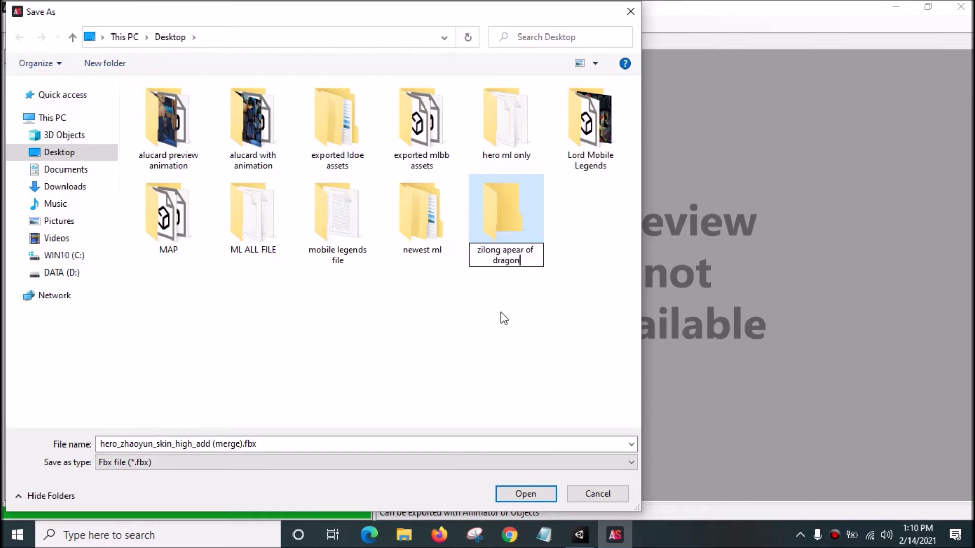
- Correct the folder name to 'zilong spear of dragon' and export the FBX into it
{"action": "left_click", "coordinate": [507, 252]}
{"action": "key", "text": "BackSpace"}
{"action": "type", "text": "s"}
{"action": "key", "text": "Return"}
{"action": "left_click", "coordinate": [525, 493]}
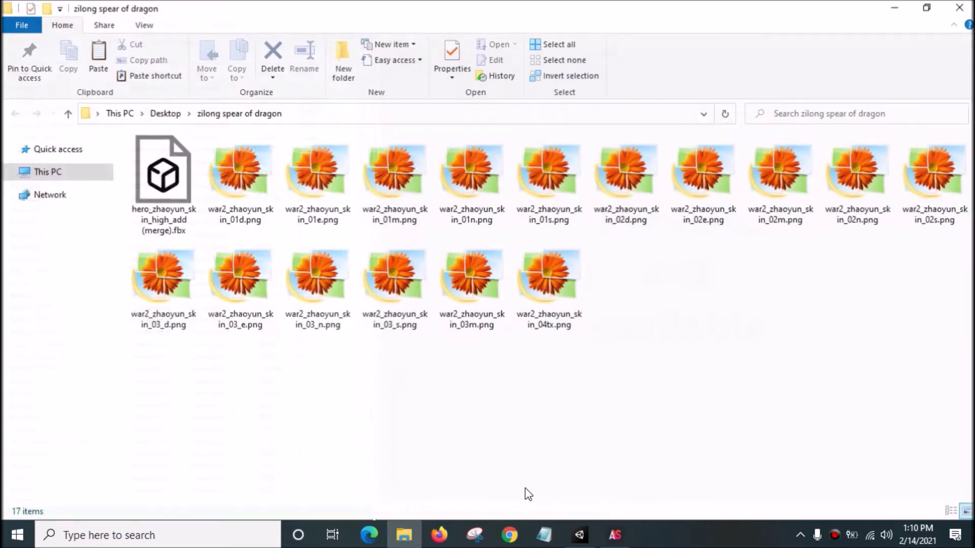
- Check the exported Zilong FBX in the export folder and close the window
{"action": "left_click", "coordinate": [509, 412]}
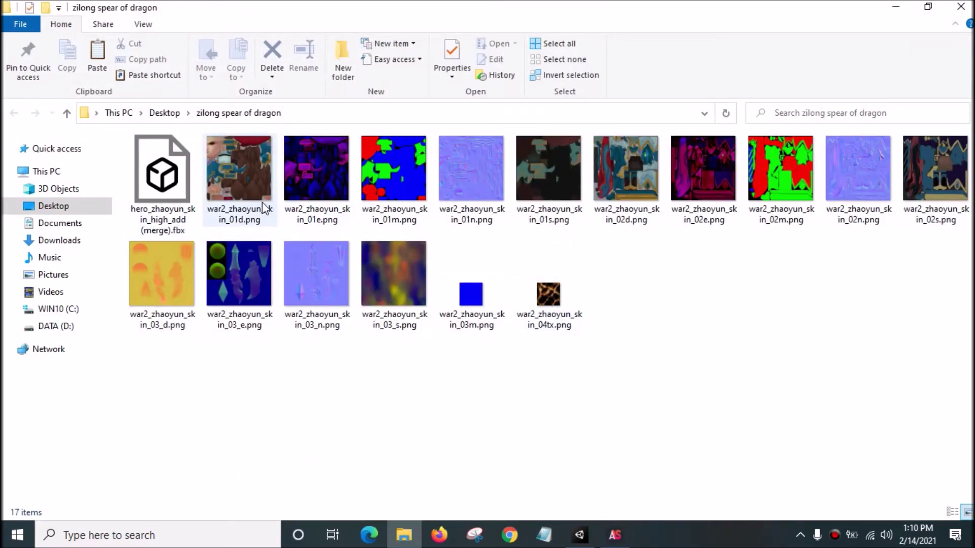
{"action": "left_click", "coordinate": [169, 187]}
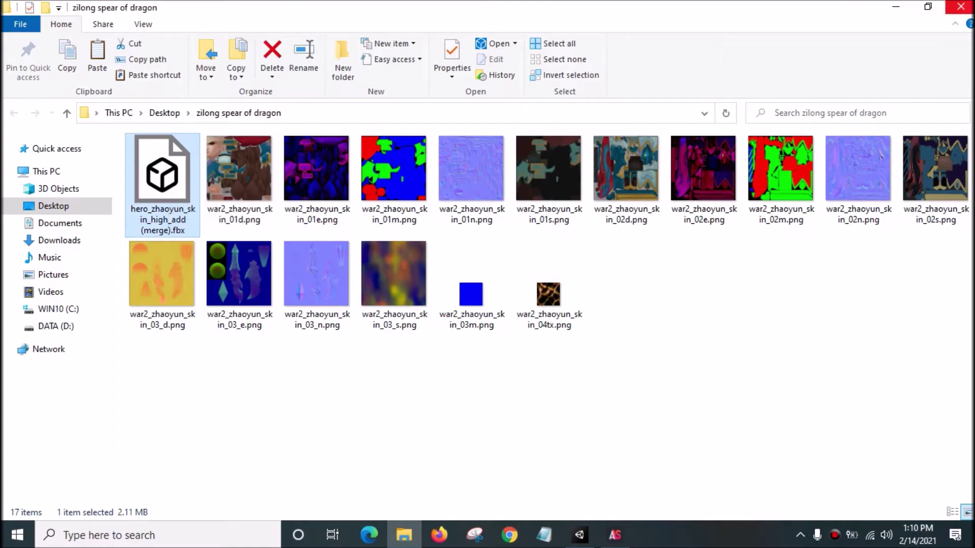
{"action": "left_click", "coordinate": [956, 7]}
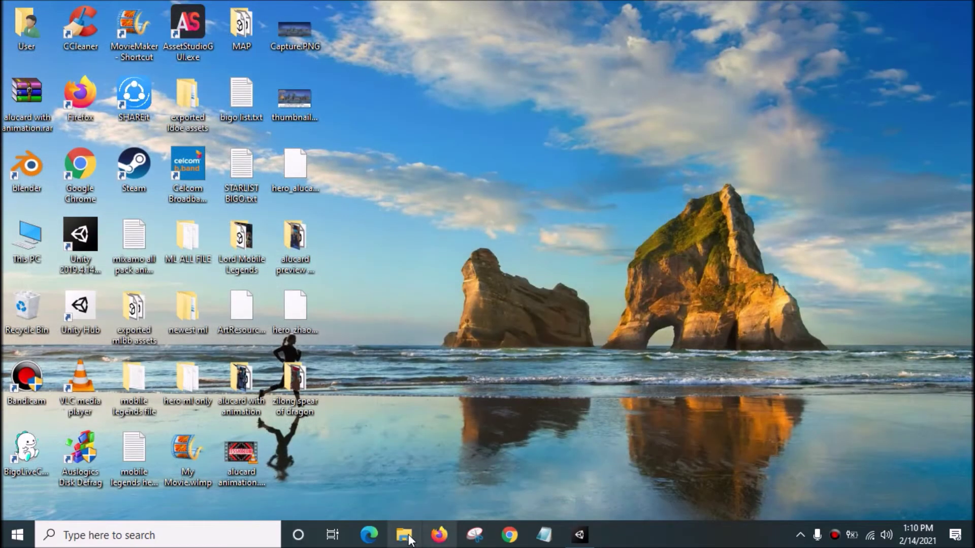
- Launch blender.exe from the blender-2.78b-windows64 folder on the DATA (D:) drive
{"action": "left_click", "coordinate": [409, 539]}
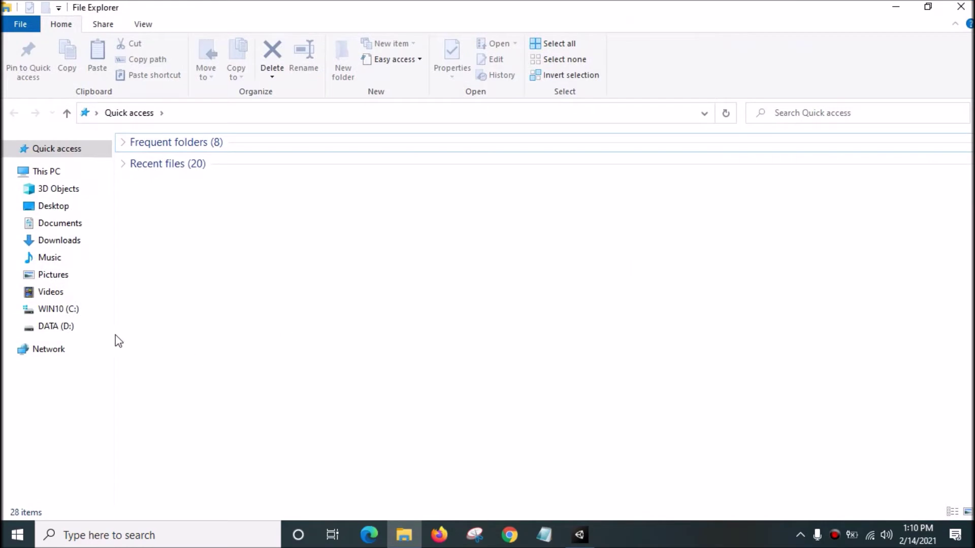
{"action": "left_click", "coordinate": [64, 328]}
{"action": "double_click", "coordinate": [240, 176]}
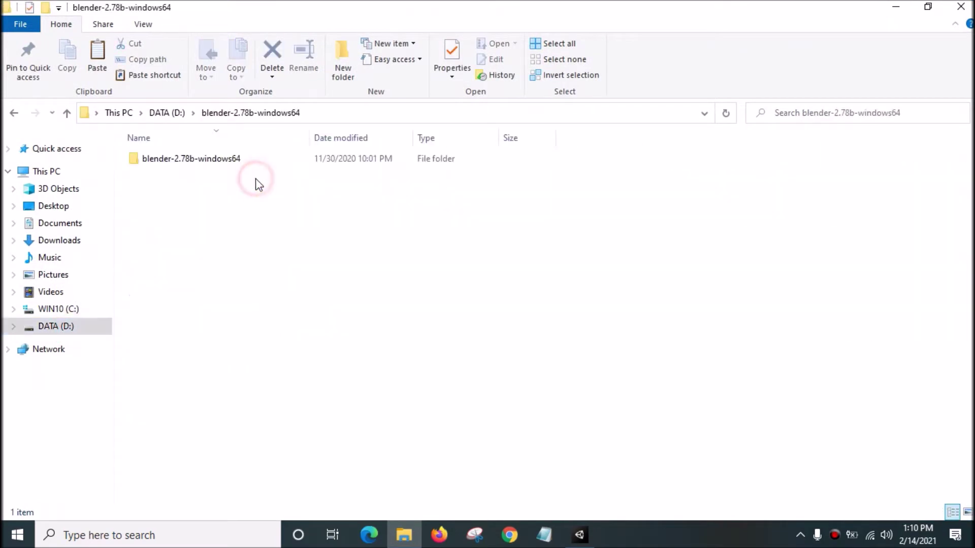
{"action": "double_click", "coordinate": [253, 159]}
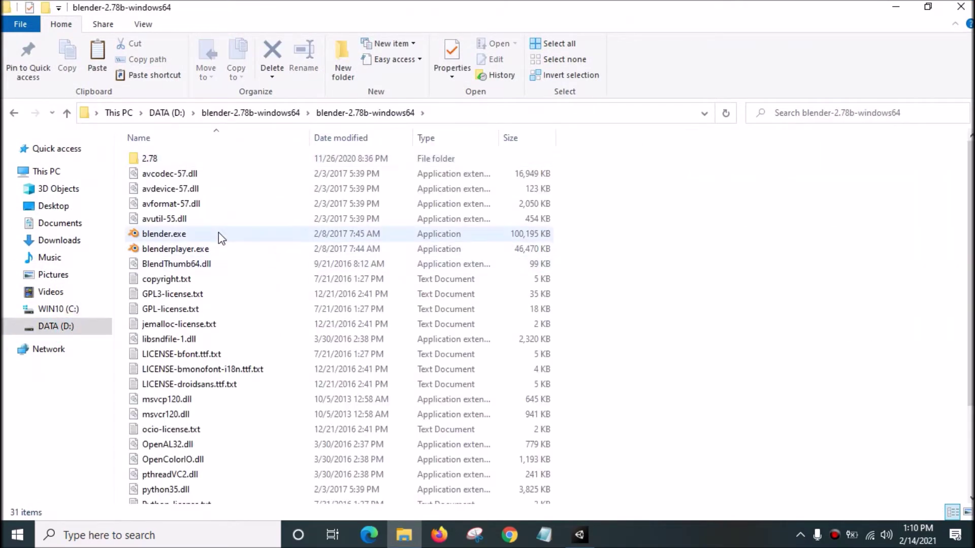
{"action": "double_click", "coordinate": [219, 235]}
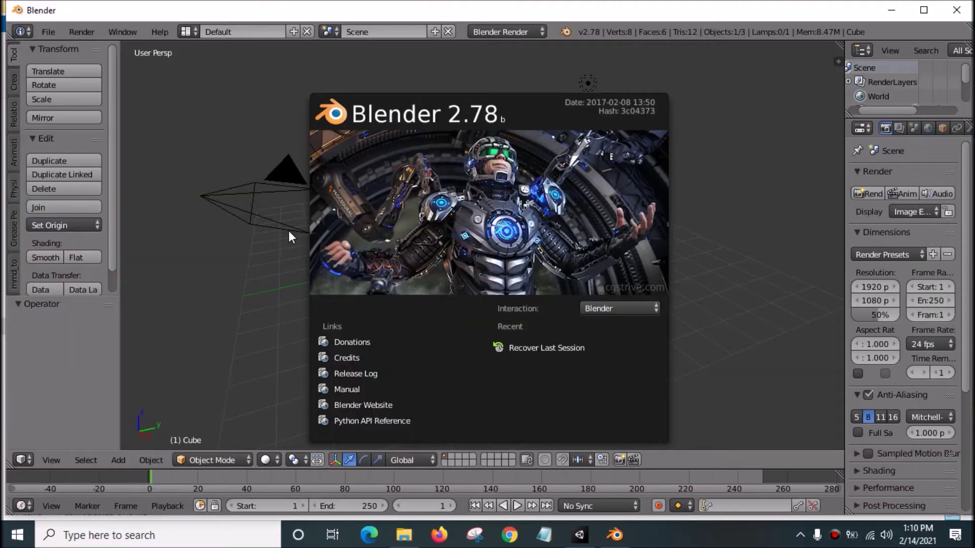
- Dismiss the splash screen, maximize Blender and enlarge the Outliner to list every object
{"action": "left_click", "coordinate": [840, 107]}
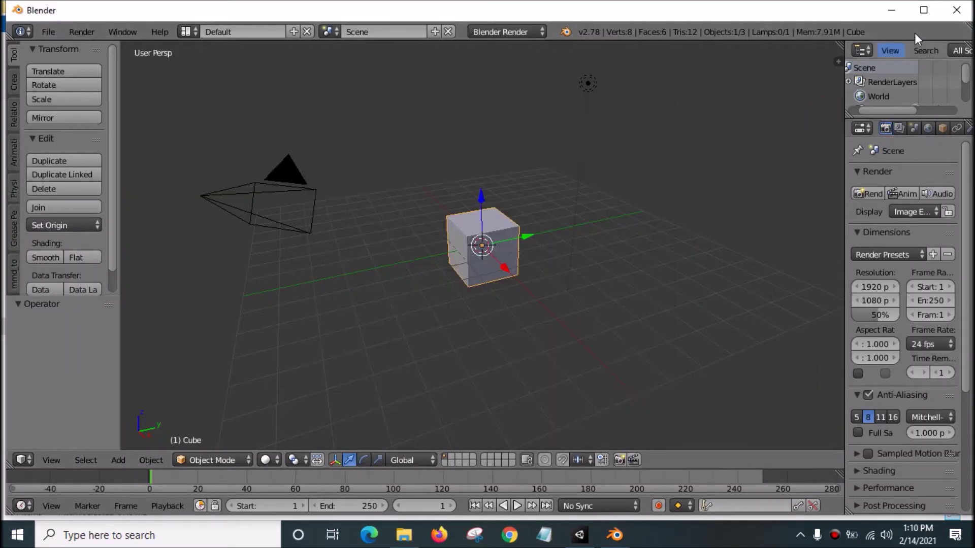
{"action": "left_click", "coordinate": [923, 11]}
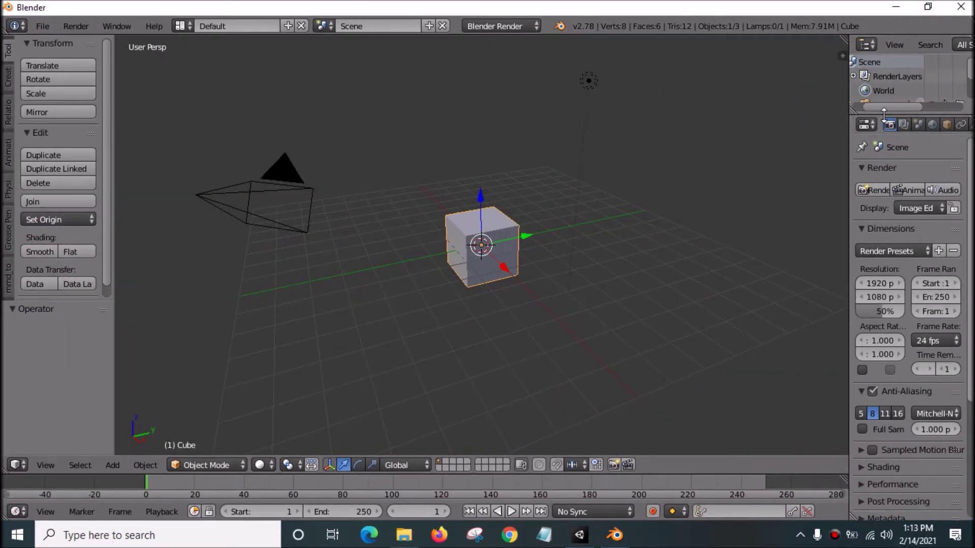
{"action": "left_click_drag", "start_coordinate": [884, 112], "coordinate": [886, 213]}
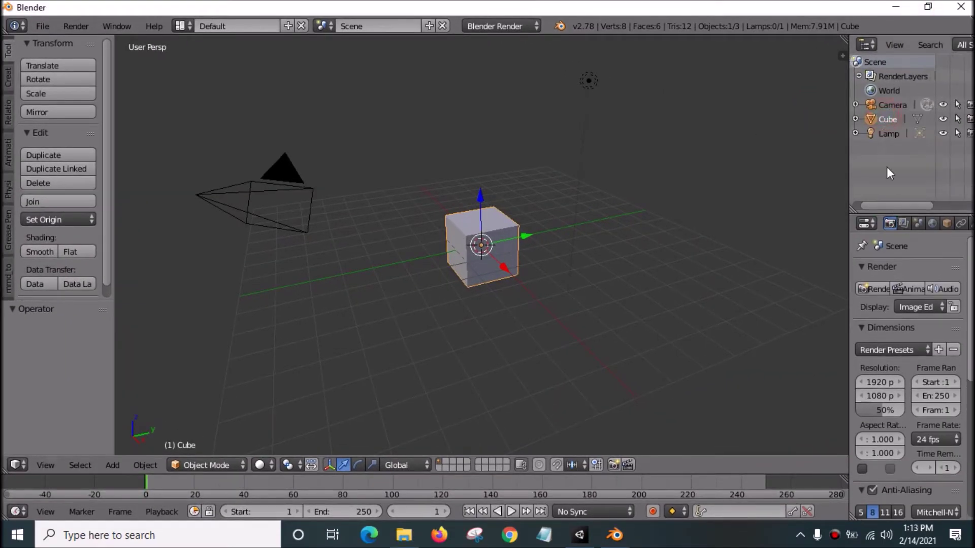
- Delete the Lamp, Cube and Camera from the default scene via the Outliner
{"action": "right_click", "coordinate": [888, 131]}
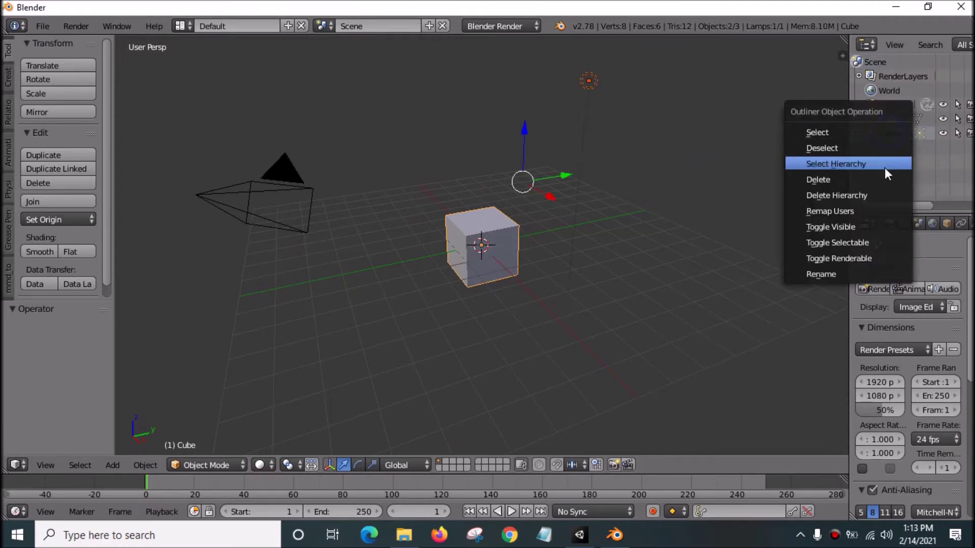
{"action": "left_click", "coordinate": [879, 177]}
{"action": "right_click", "coordinate": [887, 119]}
{"action": "left_click", "coordinate": [883, 116]}
{"action": "right_click", "coordinate": [888, 91]}
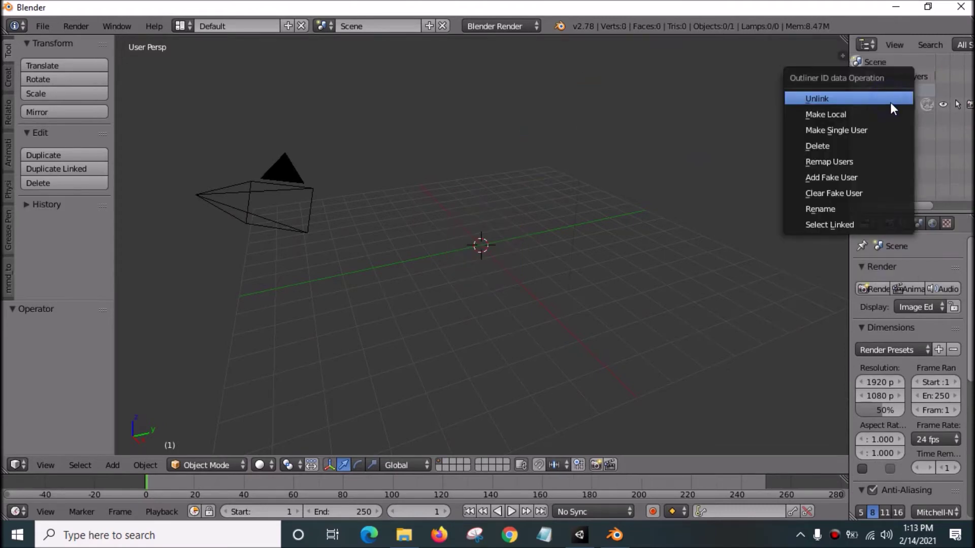
{"action": "key", "text": "Escape"}
{"action": "right_click", "coordinate": [892, 105]}
{"action": "left_click", "coordinate": [897, 101]}
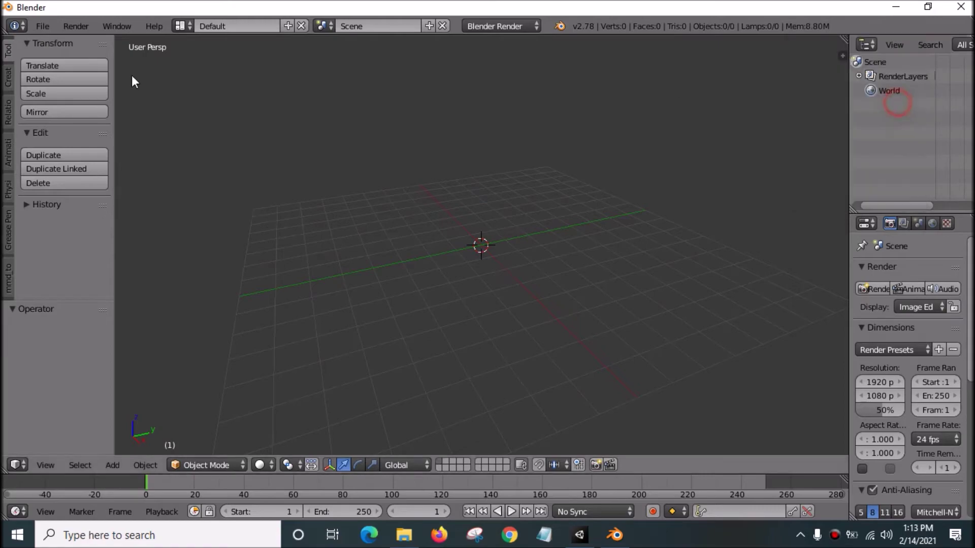
{"action": "left_click", "coordinate": [35, 25]}
{"action": "mouse_move", "coordinate": [64, 284]}
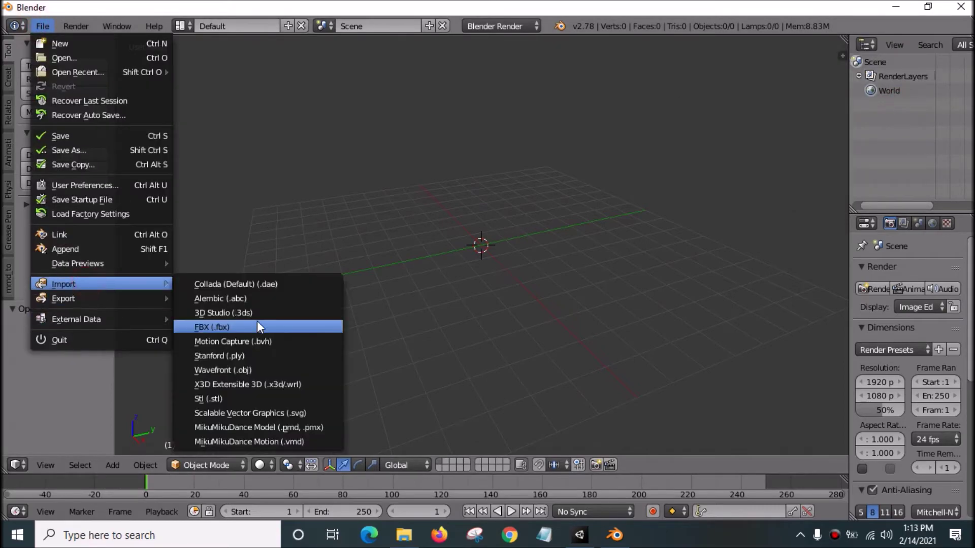
- Import hero_zhaoyun_skin_high_add (merge).fbx from the Desktop's zilong spear of dragon folder
{"action": "left_click", "coordinate": [257, 321]}
{"action": "left_click", "coordinate": [45, 192]}
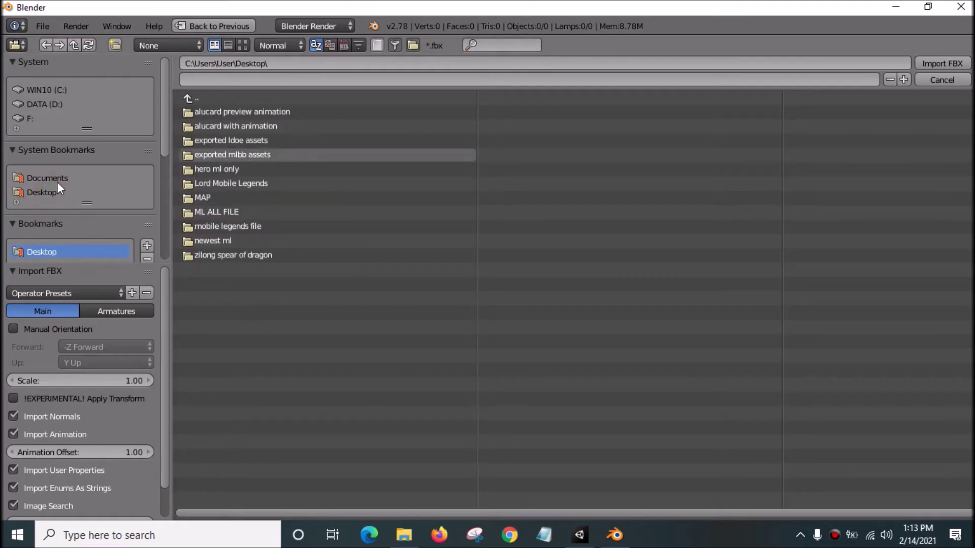
{"action": "left_click", "coordinate": [233, 257]}
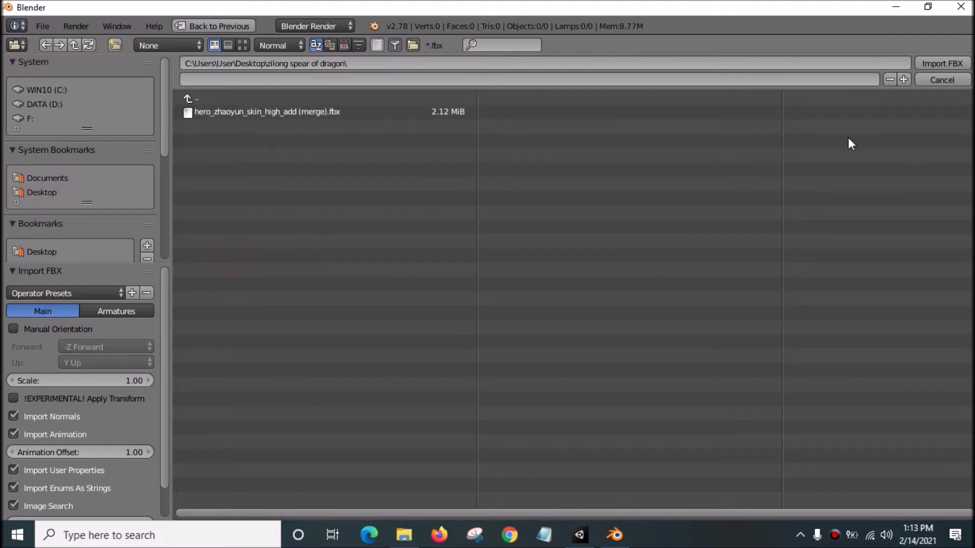
{"action": "left_click", "coordinate": [389, 111]}
{"action": "left_click", "coordinate": [922, 65]}
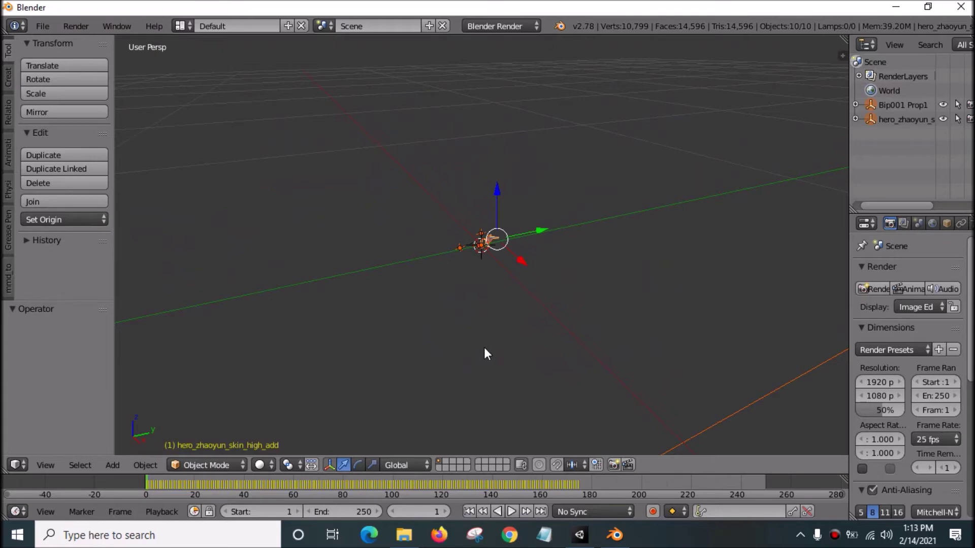
{"action": "type", "text": "s"}
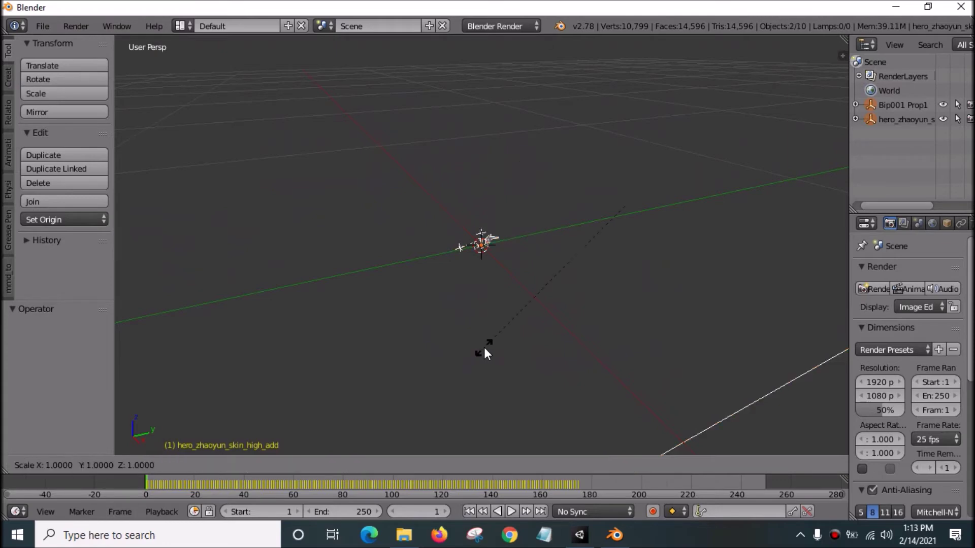
{"action": "type", "text": "100"}
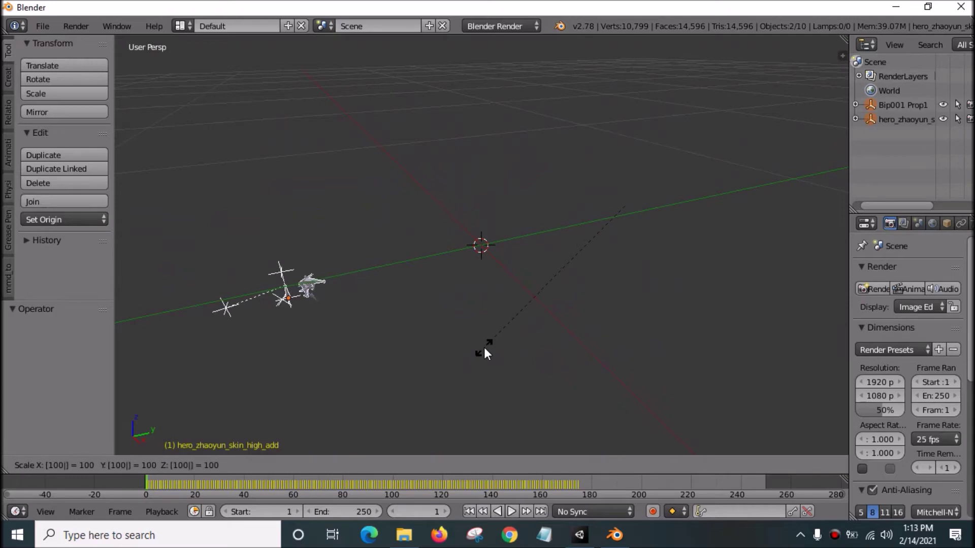
- Undo scaling all objects, then scale only the merged Zilong armature up by 100
{"action": "key", "text": "Return"}
{"action": "key", "text": "alt+g"}
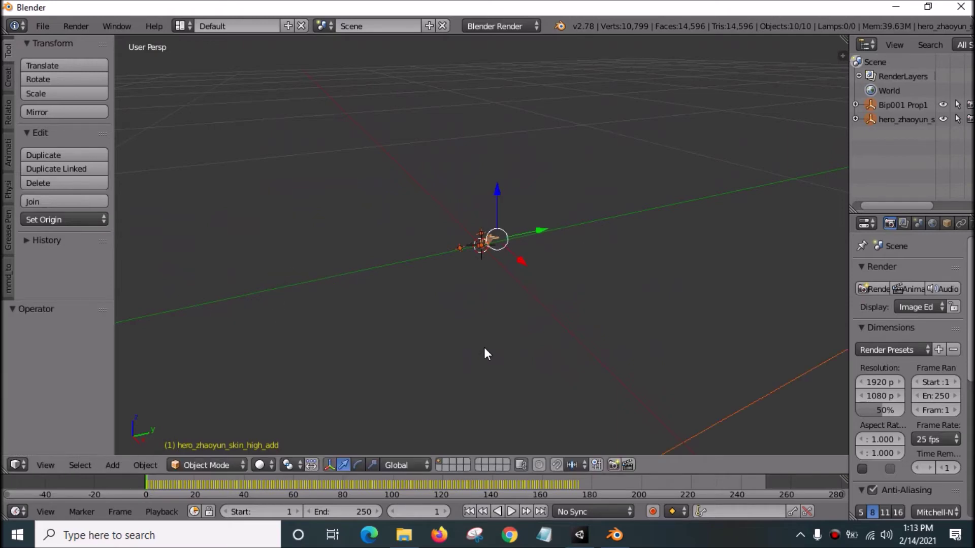
{"action": "left_click", "coordinate": [887, 118]}
{"action": "type", "text": "s"}
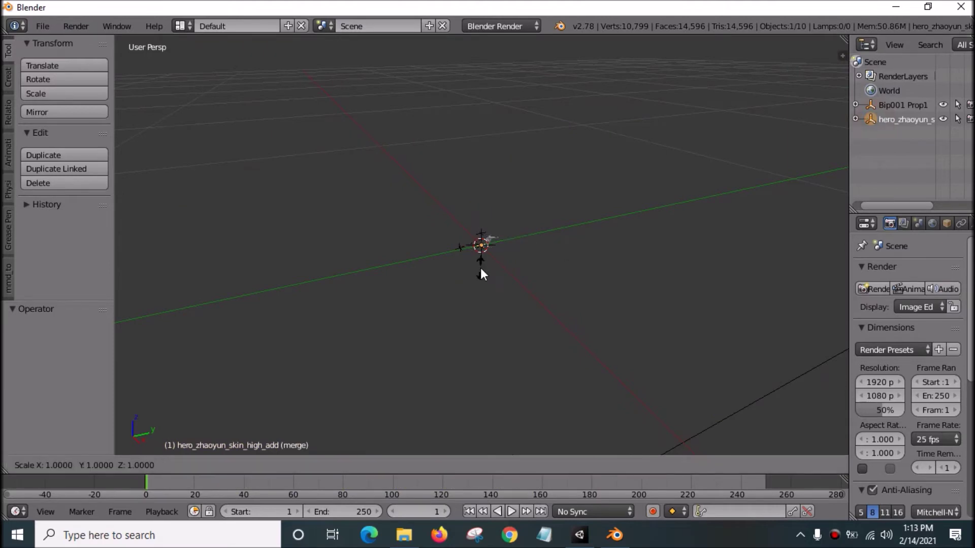
{"action": "type", "text": "100"}
{"action": "key", "text": "Return"}
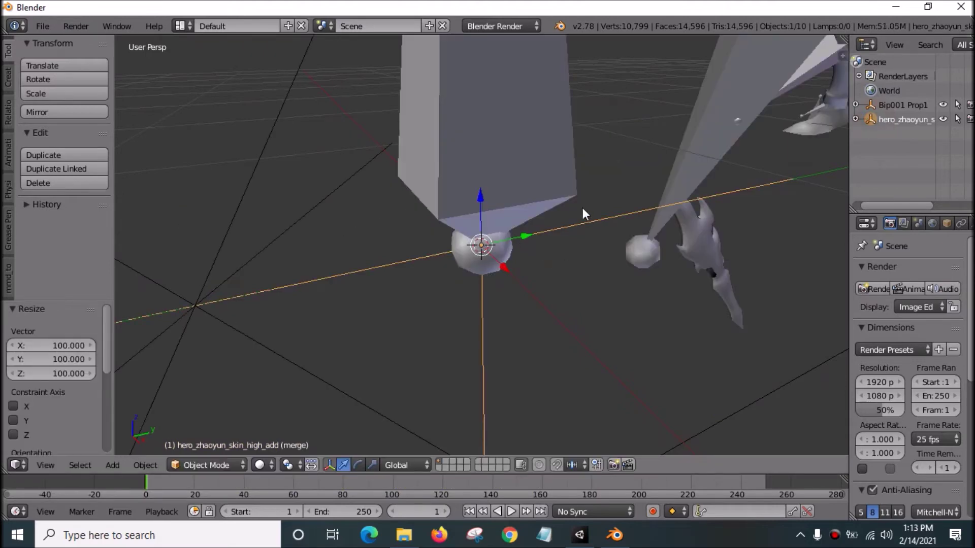
{"action": "scroll", "coordinate": [583, 208], "scroll_direction": "down", "scroll_amount": 5}
{"action": "scroll", "coordinate": [582, 206], "scroll_direction": "down", "scroll_amount": 2}
- Orbit to the enlarged character, widen the side panels and show its Object properties
{"action": "mouse_move", "coordinate": [660, 230]}
{"action": "middle_mouse_down"}
{"action": "mouse_move", "coordinate": [572, 197]}
{"action": "mouse_move", "coordinate": [590, 220]}
{"action": "mouse_move", "coordinate": [638, 211]}
{"action": "middle_mouse_up"}
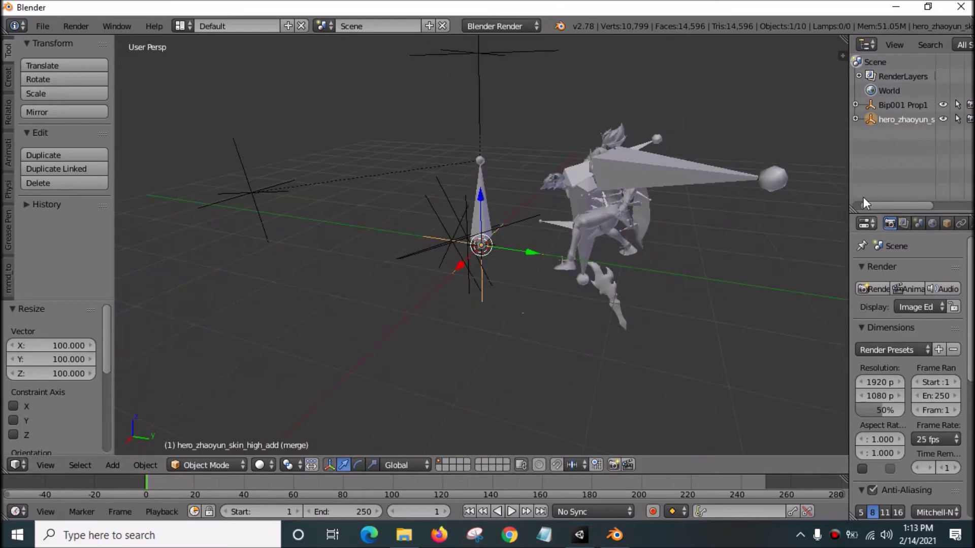
{"action": "left_click_drag", "start_coordinate": [847, 170], "coordinate": [637, 183]}
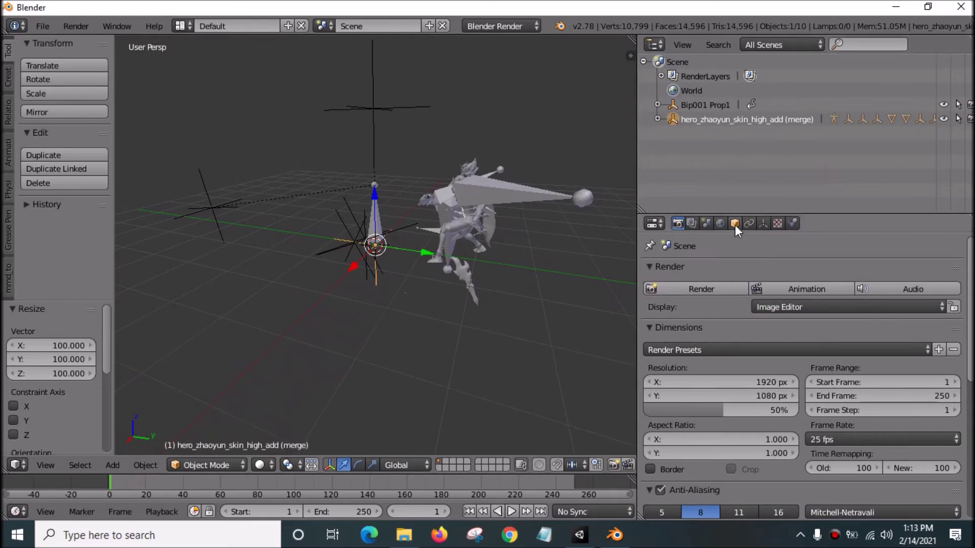
{"action": "left_click", "coordinate": [735, 221]}
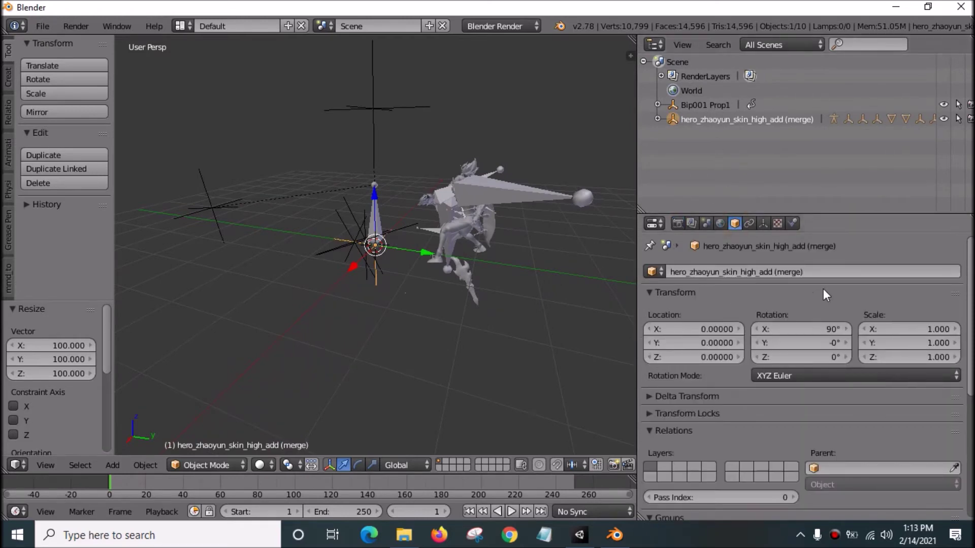
{"action": "scroll", "coordinate": [823, 289], "scroll_direction": "down", "scroll_amount": 5}
{"action": "scroll", "coordinate": [823, 289], "scroll_direction": "up", "scroll_amount": 5}
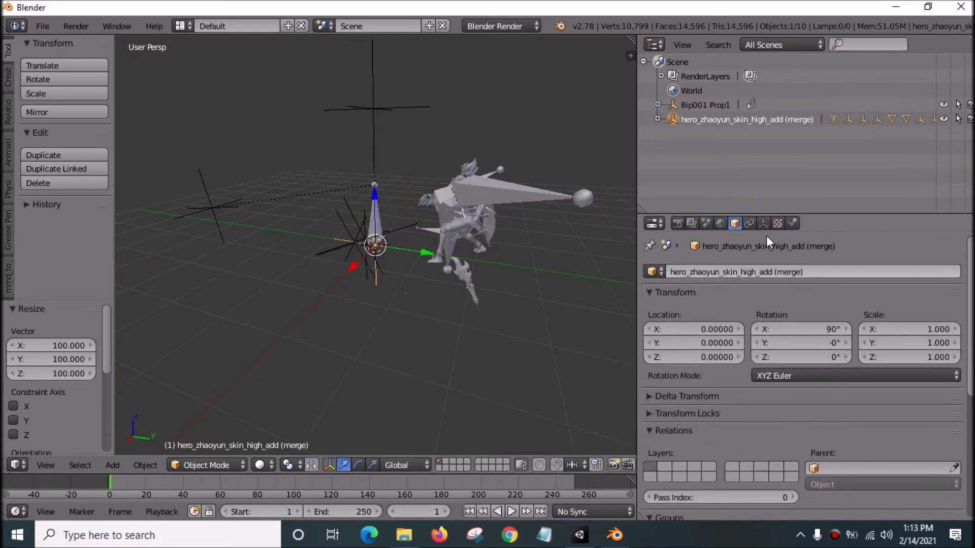
- Select the hero mesh under the armature and turn off bone group colors in the skeleton display
{"action": "left_click", "coordinate": [657, 119]}
{"action": "left_click", "coordinate": [699, 138]}
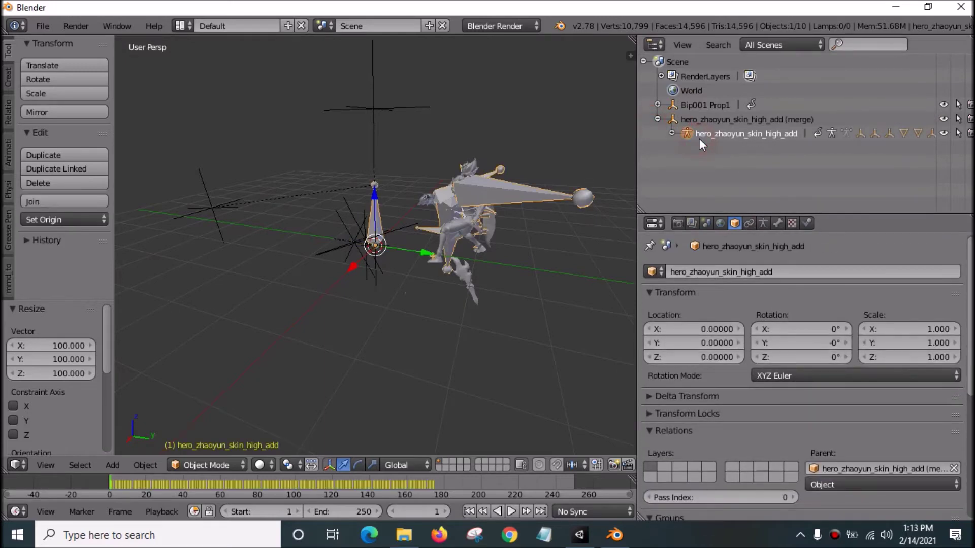
{"action": "scroll", "coordinate": [873, 325], "scroll_direction": "down", "scroll_amount": 3}
{"action": "scroll", "coordinate": [874, 327], "scroll_direction": "down", "scroll_amount": 2}
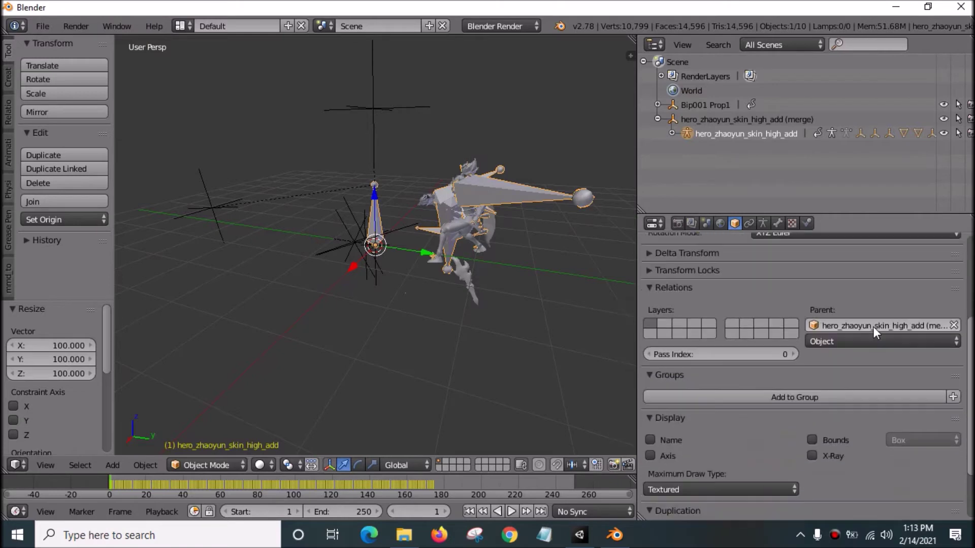
{"action": "scroll", "coordinate": [871, 327], "scroll_direction": "down", "scroll_amount": 2}
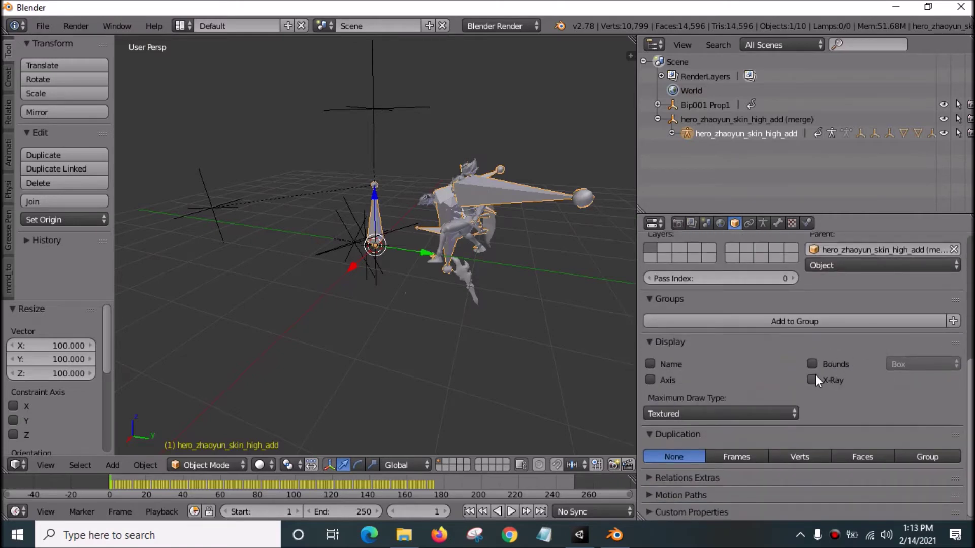
{"action": "scroll", "coordinate": [815, 375], "scroll_direction": "up", "scroll_amount": 2}
{"action": "scroll", "coordinate": [813, 375], "scroll_direction": "up", "scroll_amount": 1}
{"action": "scroll", "coordinate": [806, 372], "scroll_direction": "up", "scroll_amount": 1}
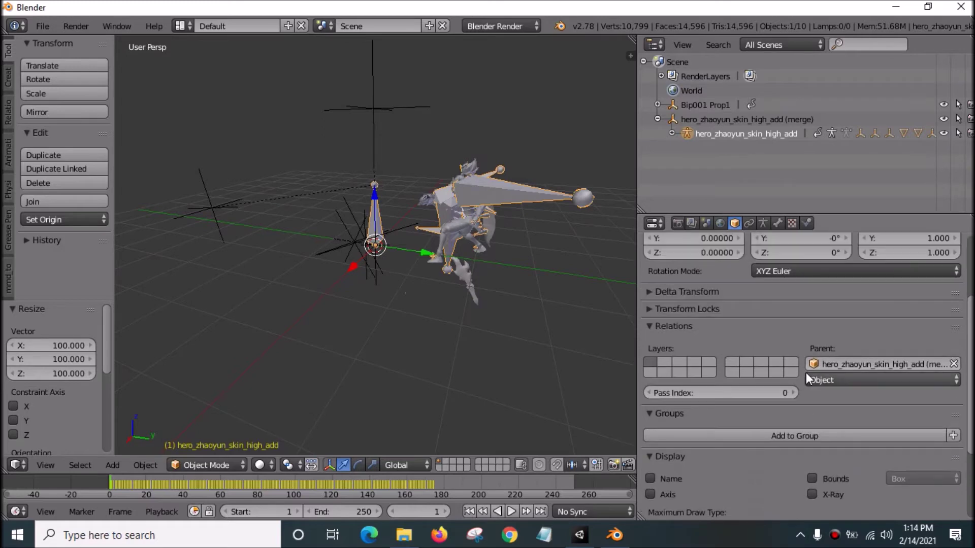
{"action": "scroll", "coordinate": [804, 366], "scroll_direction": "up", "scroll_amount": 1}
{"action": "left_click", "coordinate": [775, 223]}
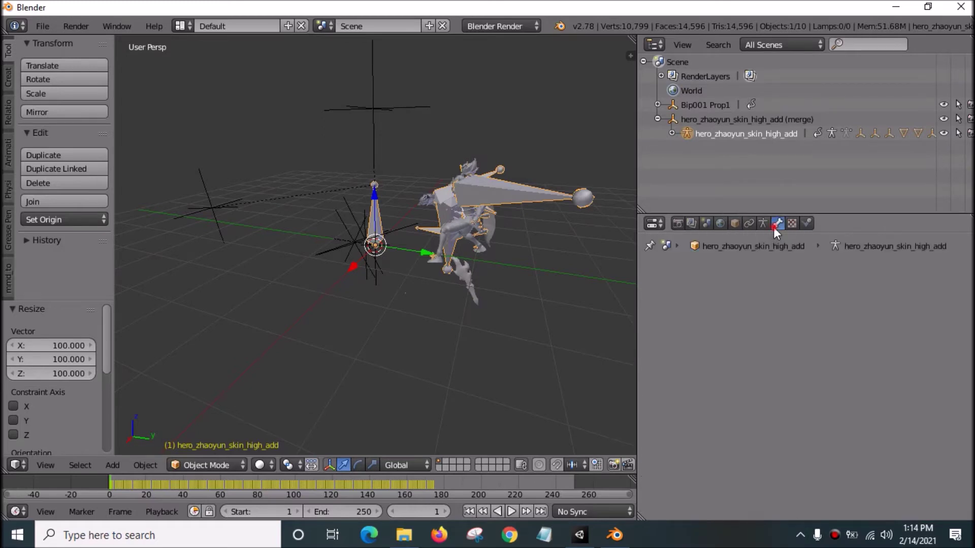
{"action": "left_click", "coordinate": [764, 225]}
{"action": "scroll", "coordinate": [779, 272], "scroll_direction": "down", "scroll_amount": 1}
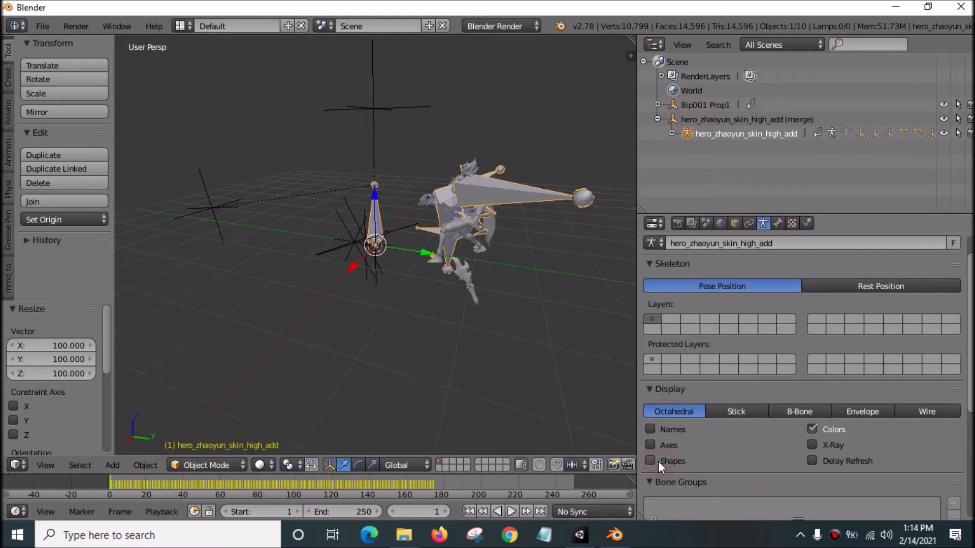
{"action": "left_click", "coordinate": [812, 430]}
{"action": "scroll", "coordinate": [812, 431], "scroll_direction": "down", "scroll_amount": 2}
{"action": "scroll", "coordinate": [812, 431], "scroll_direction": "down", "scroll_amount": 1}
- Try Stick and Octahedral bone display styles, then hide the armature from the scene
{"action": "left_click", "coordinate": [761, 326]}
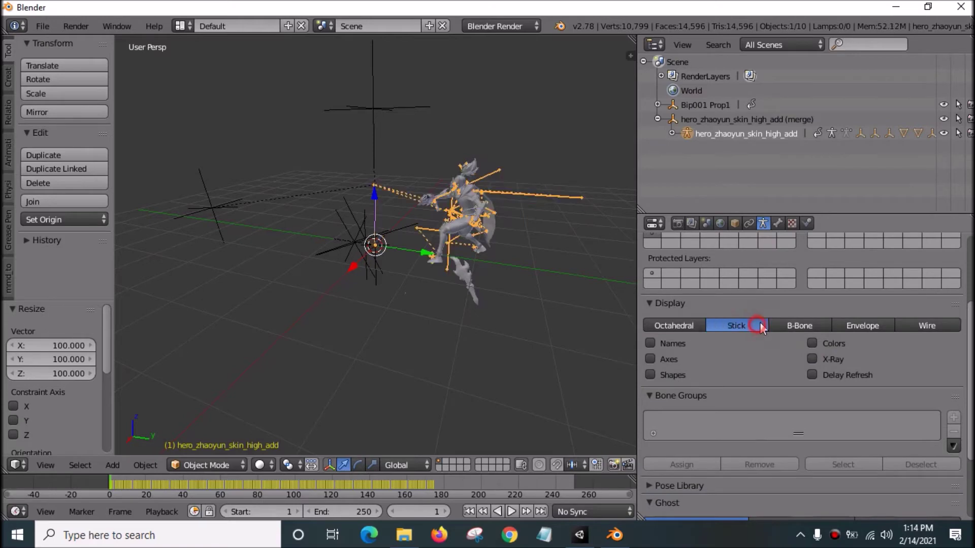
{"action": "left_click", "coordinate": [749, 326]}
{"action": "left_click", "coordinate": [677, 326]}
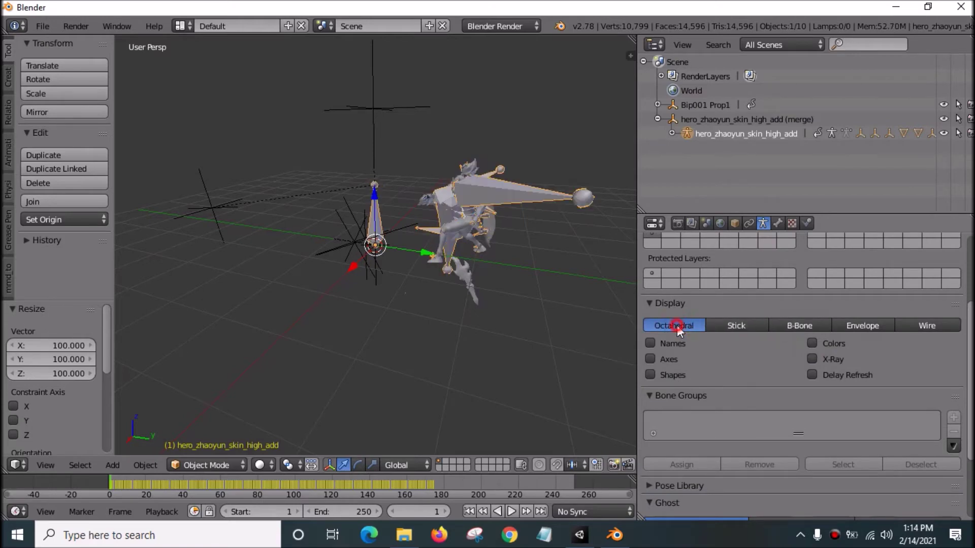
{"action": "scroll", "coordinate": [711, 353], "scroll_direction": "up", "scroll_amount": 4}
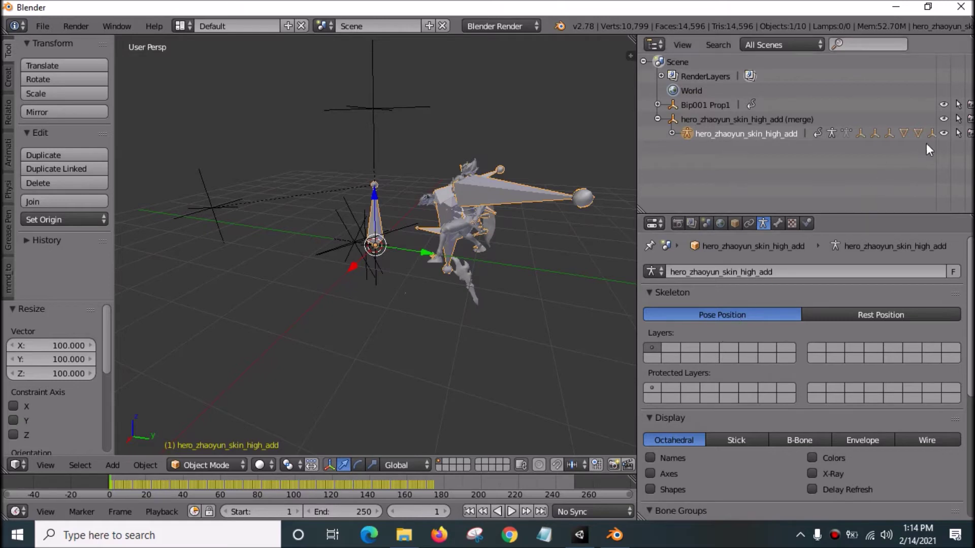
{"action": "left_click", "coordinate": [943, 133]}
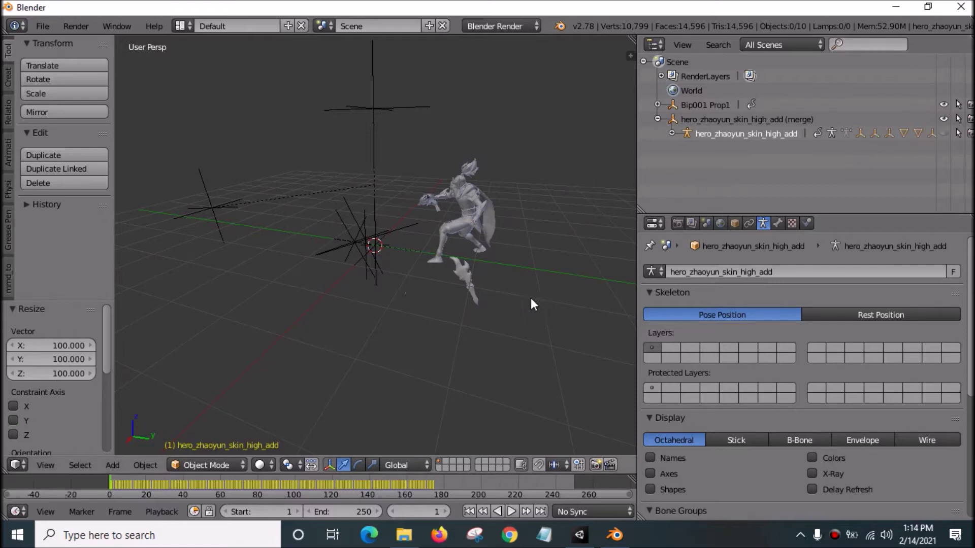
- Turn the Properties area into a Dope Sheet set to Action Editor mode
{"action": "middle_click_drag", "start_coordinate": [437, 286], "coordinate": [581, 277]}
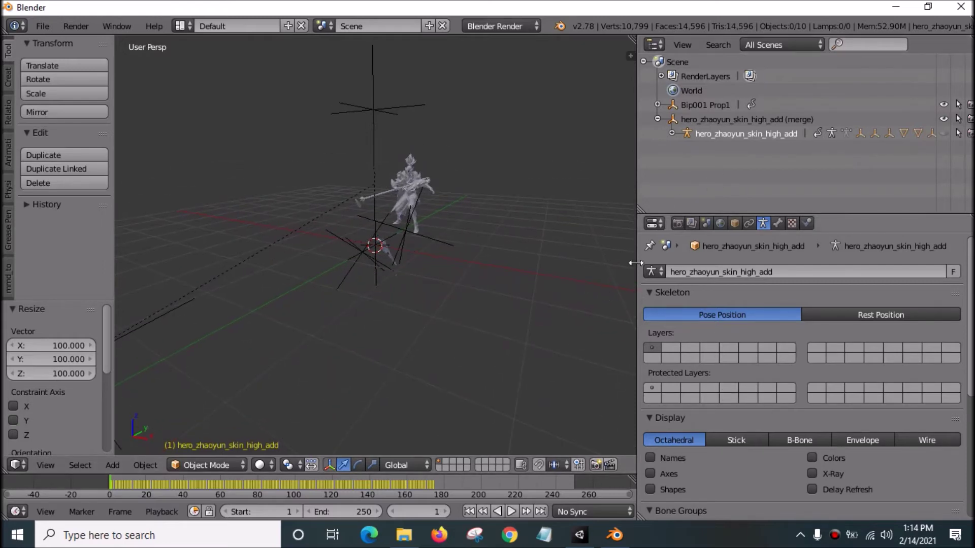
{"action": "left_click", "coordinate": [654, 225]}
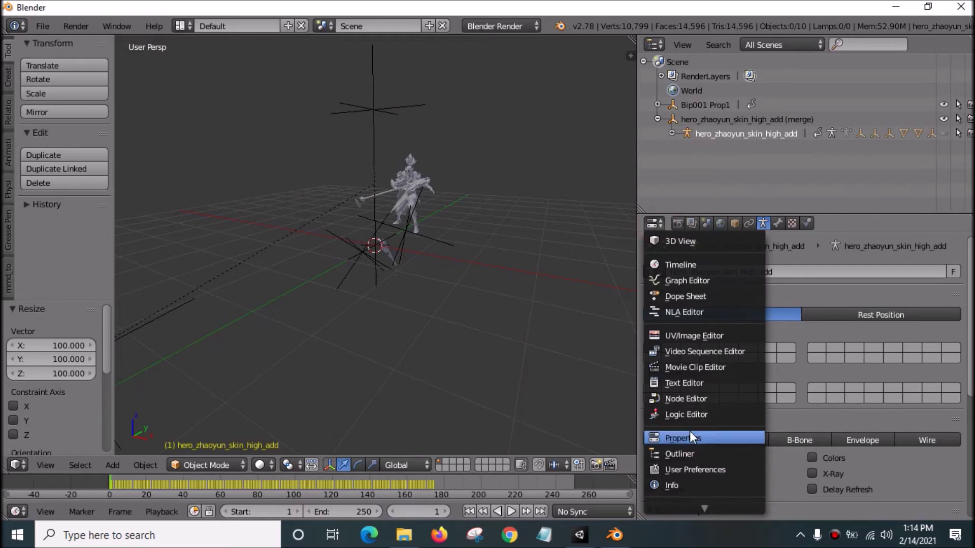
{"action": "left_click", "coordinate": [677, 296]}
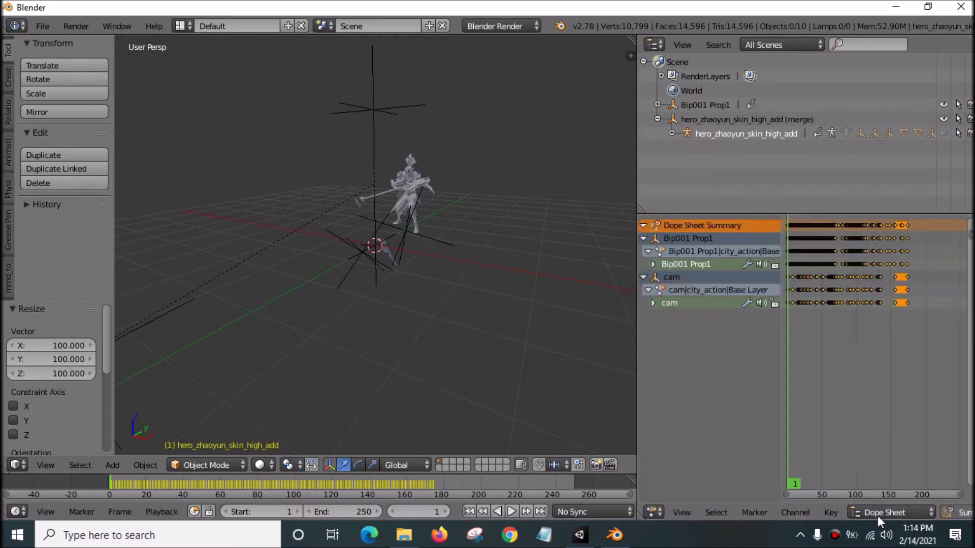
{"action": "left_click_drag", "start_coordinate": [636, 322], "coordinate": [542, 322]}
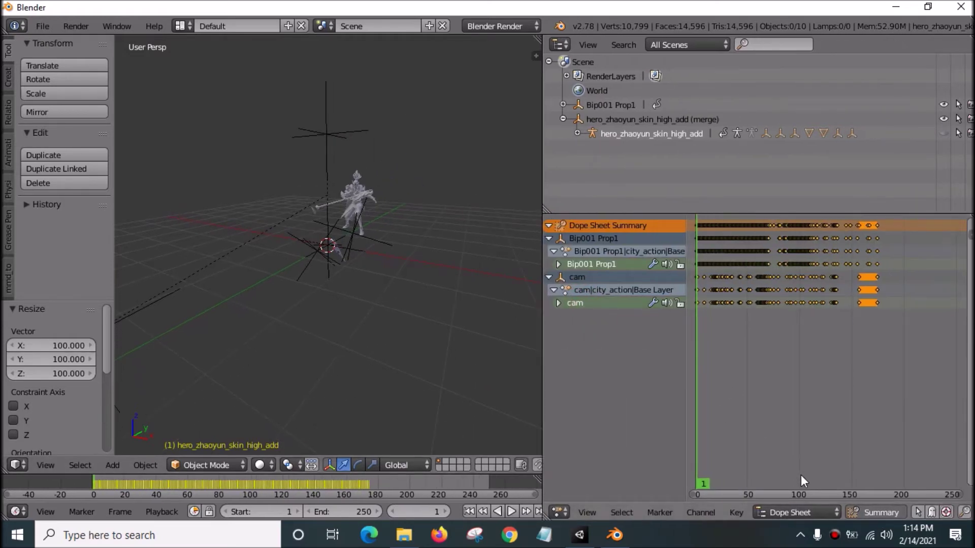
{"action": "left_click", "coordinate": [796, 512]}
{"action": "left_click", "coordinate": [807, 479]}
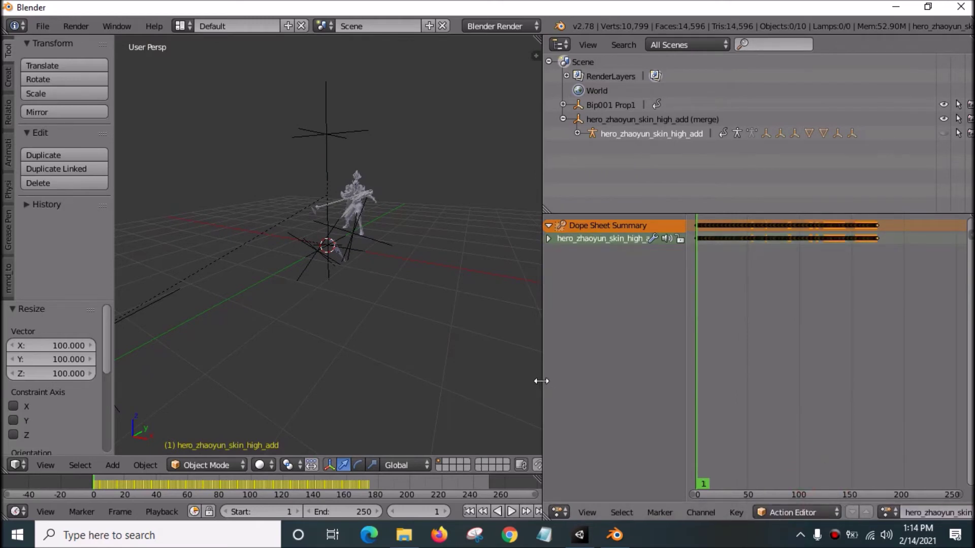
- Load the character's city_action clip, enlarge the viewport and start playback
{"action": "left_click_drag", "start_coordinate": [541, 381], "coordinate": [463, 381]}
{"action": "left_click", "coordinate": [801, 512]}
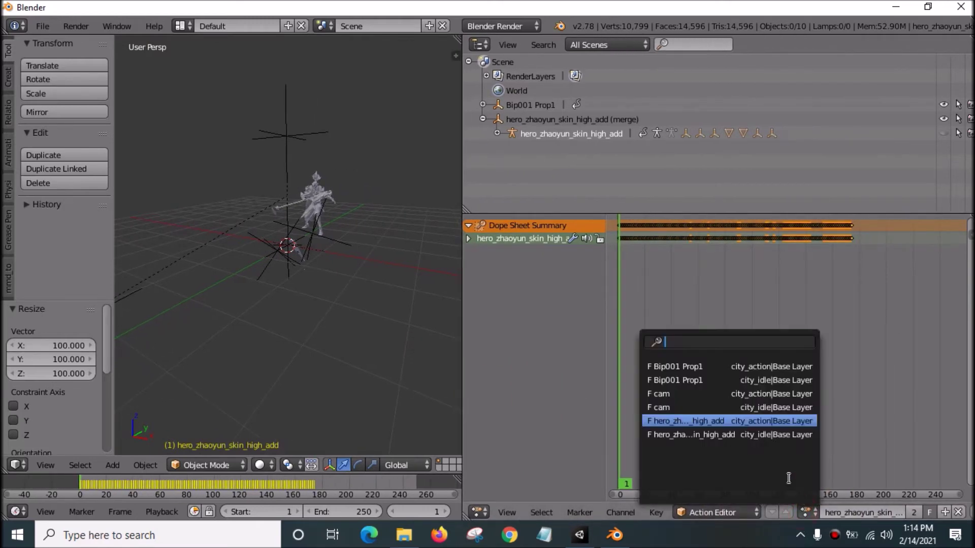
{"action": "left_click", "coordinate": [777, 421]}
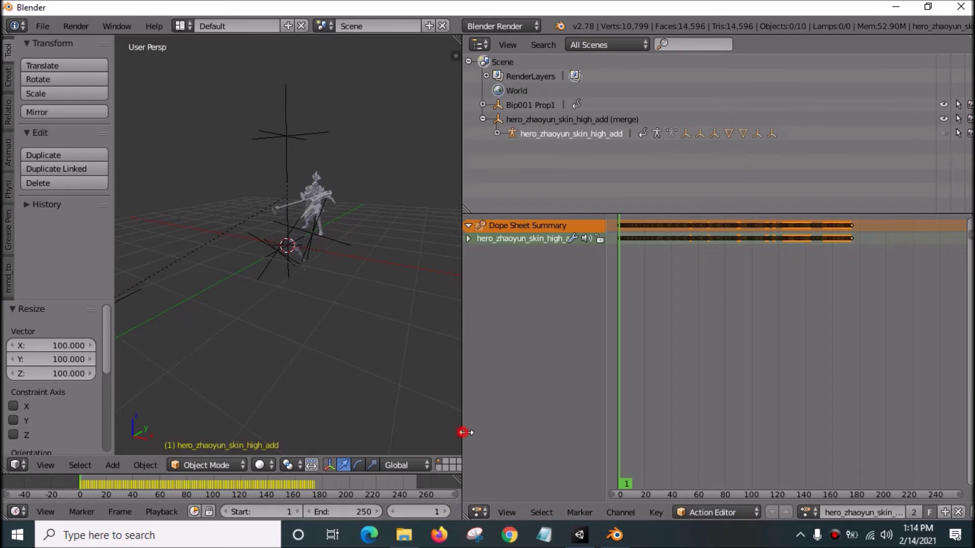
{"action": "left_click_drag", "start_coordinate": [463, 433], "coordinate": [672, 433]}
{"action": "key", "text": "alt+a"}
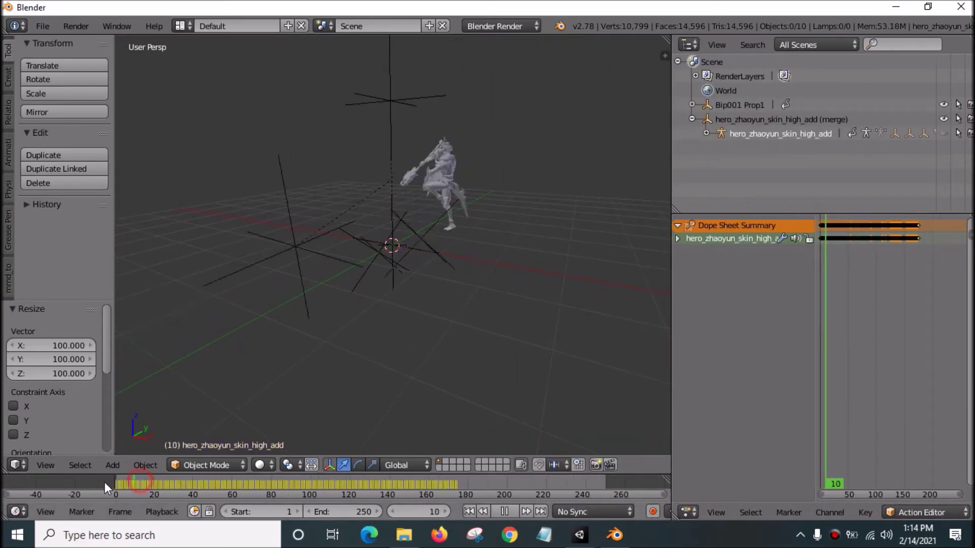
- Play the animation from near the start and pause it at frame 236
{"action": "left_click", "coordinate": [511, 515]}
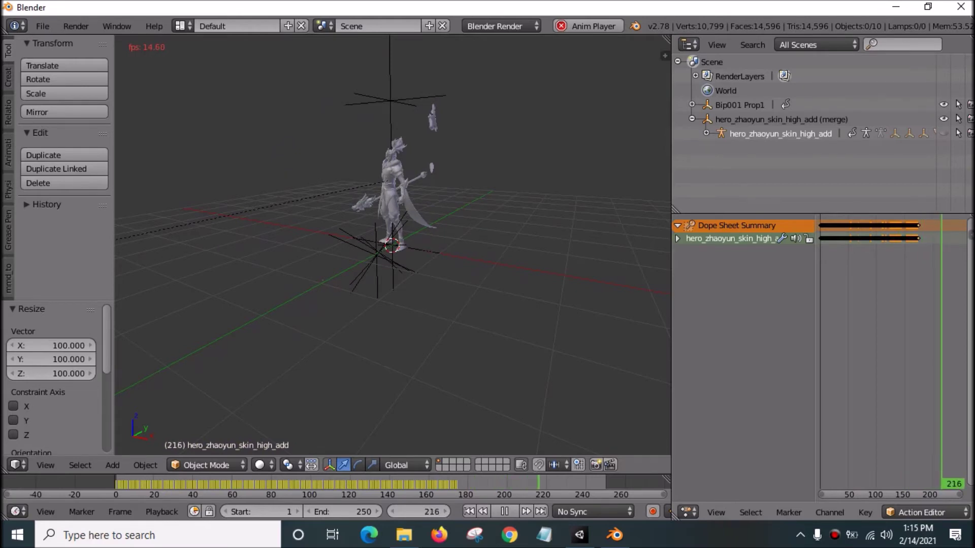
{"action": "left_click", "coordinate": [505, 511]}
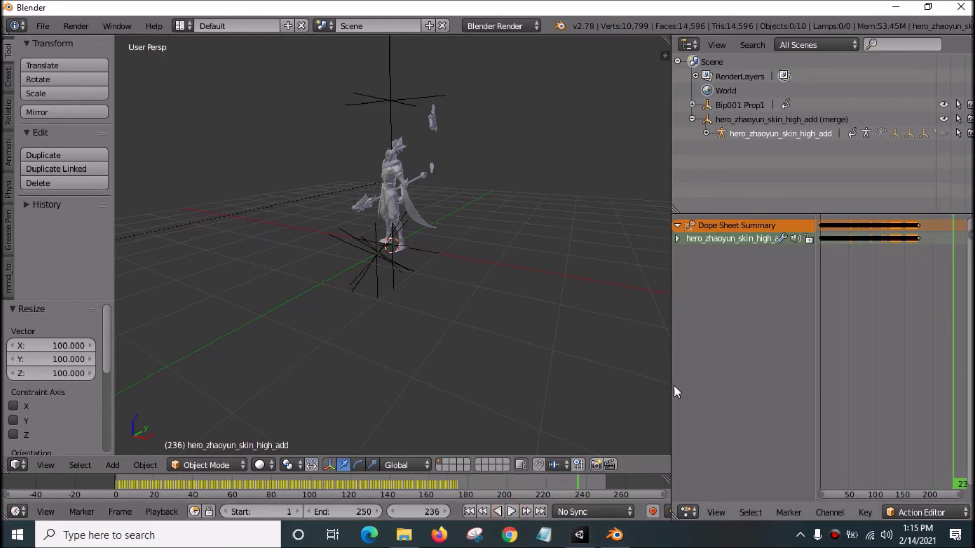
{"action": "left_click_drag", "start_coordinate": [672, 383], "coordinate": [491, 376]}
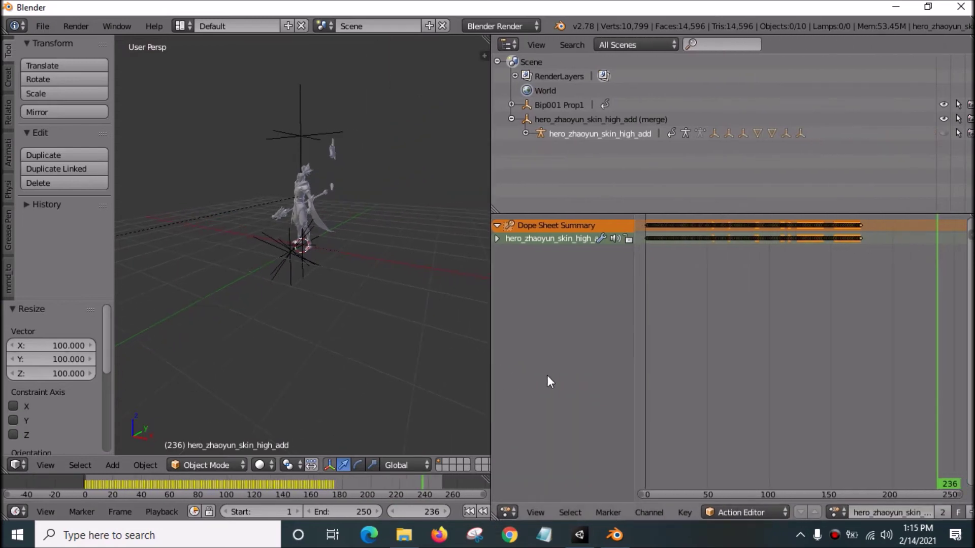
- Switch to the city_idle clip, rewind to frame 0 and play it
{"action": "left_click", "coordinate": [838, 511]}
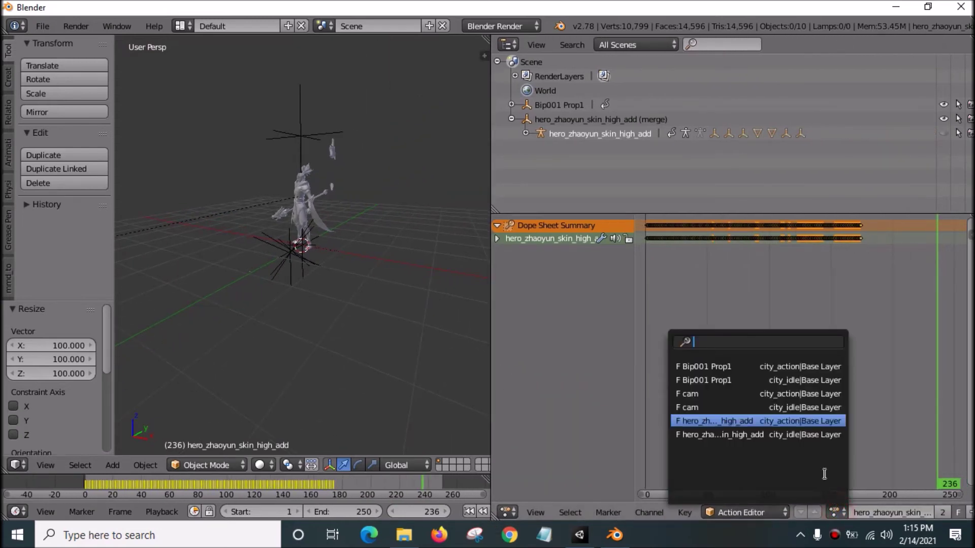
{"action": "left_click", "coordinate": [809, 435]}
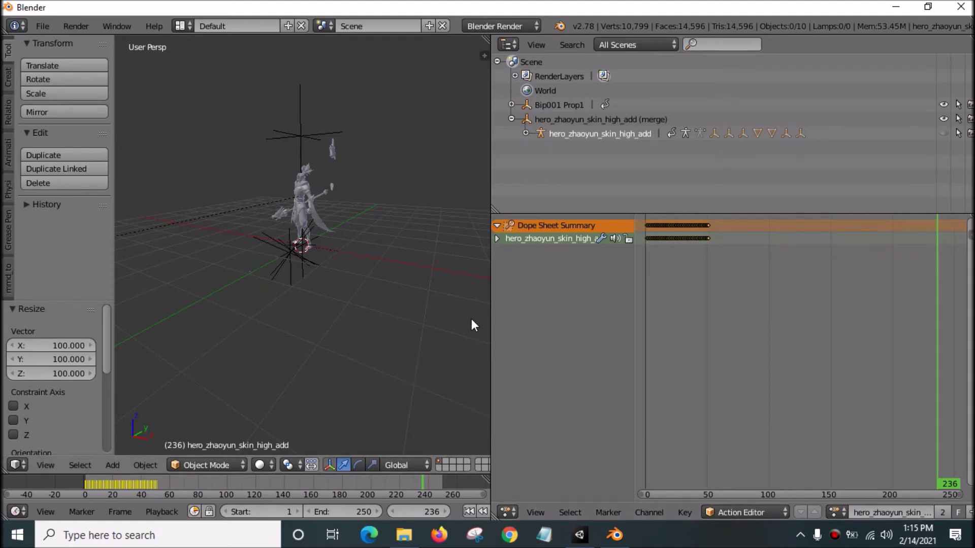
{"action": "left_click_drag", "start_coordinate": [492, 326], "coordinate": [603, 327]}
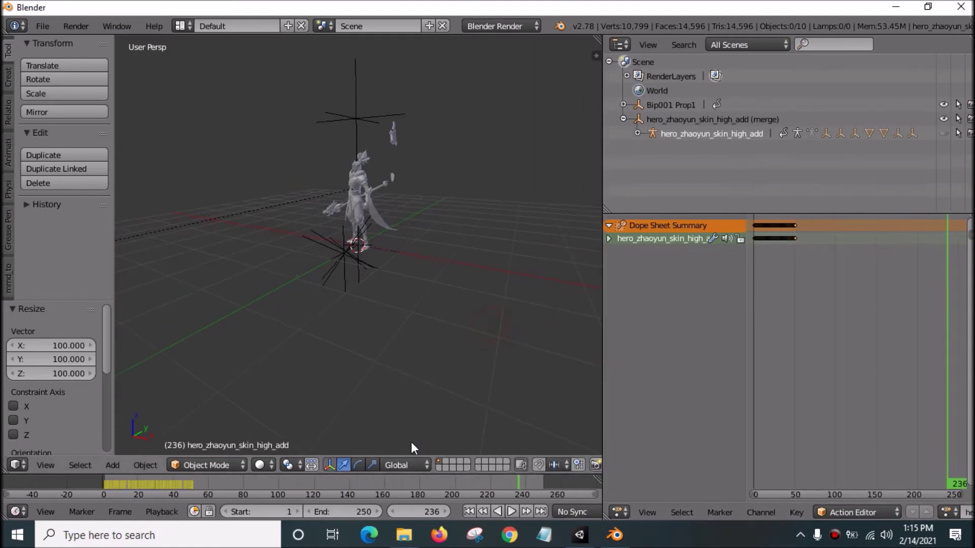
{"action": "left_click_drag", "start_coordinate": [143, 481], "coordinate": [48, 480]}
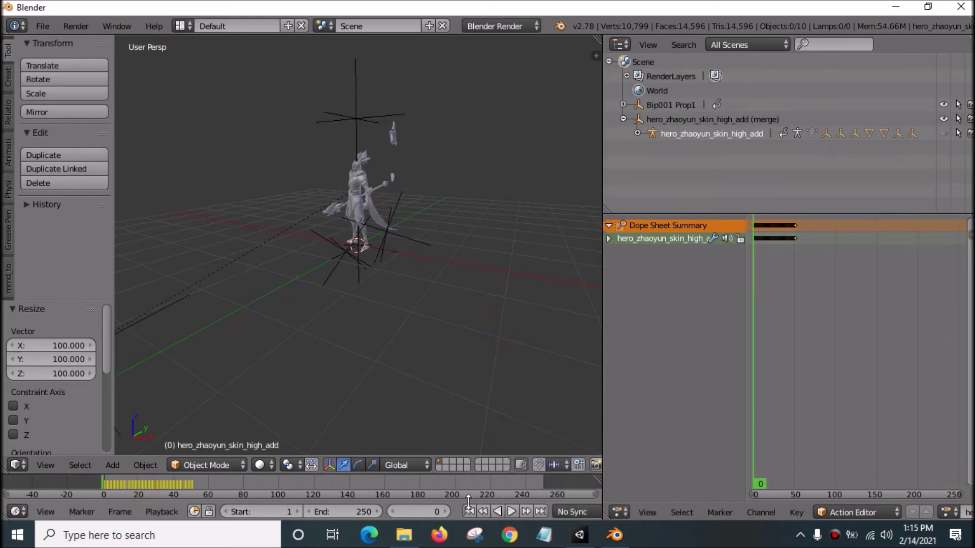
{"action": "left_click", "coordinate": [508, 511]}
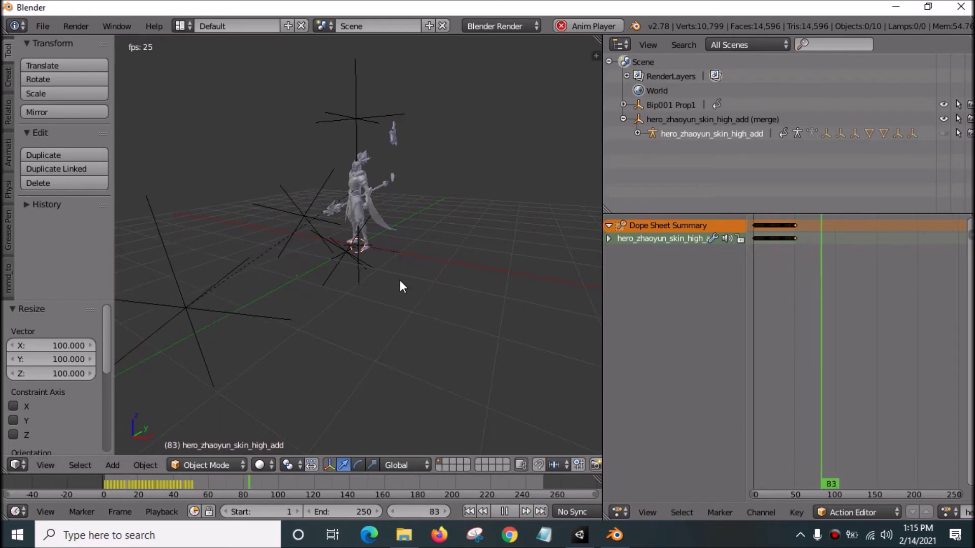
- Watch the idle animation from Front view, pause it and quit Blender
{"action": "key", "text": "KP_1"}
{"action": "scroll", "coordinate": [419, 271], "scroll_direction": "up", "scroll_amount": 3}
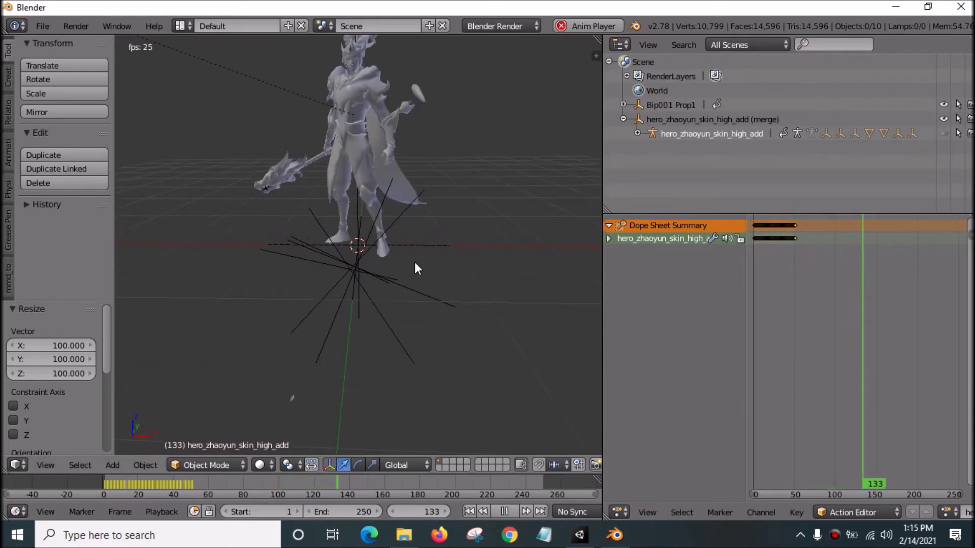
{"action": "left_click_drag", "start_coordinate": [208, 494], "coordinate": [100, 499]}
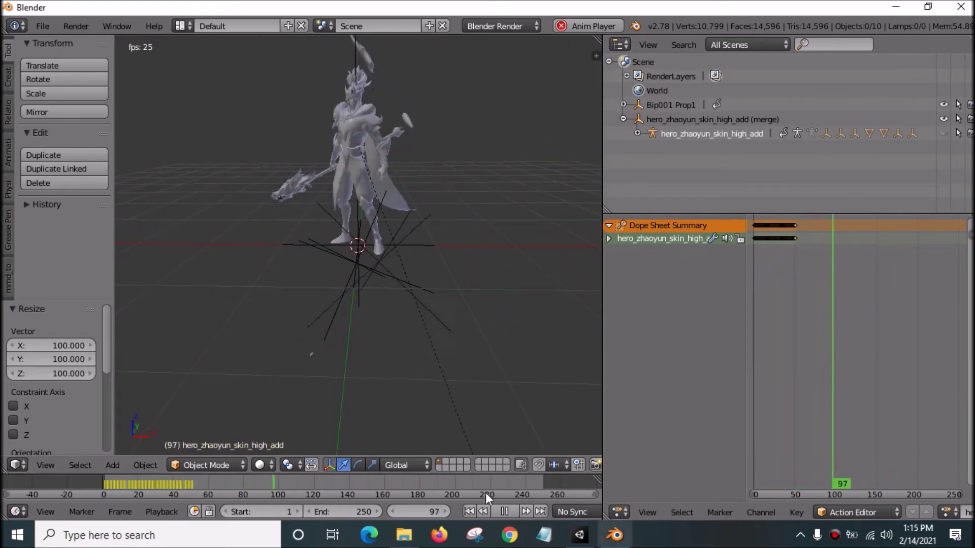
{"action": "left_click", "coordinate": [503, 513]}
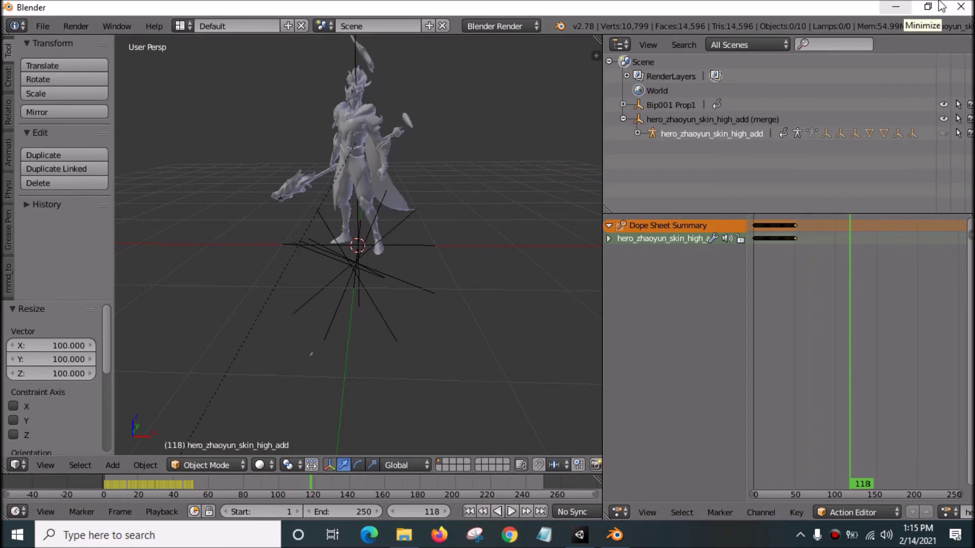
{"action": "left_click", "coordinate": [960, 6]}
- Quit without saving, return to Unity and arrange its window beside the desktop
{"action": "left_click", "coordinate": [499, 318]}
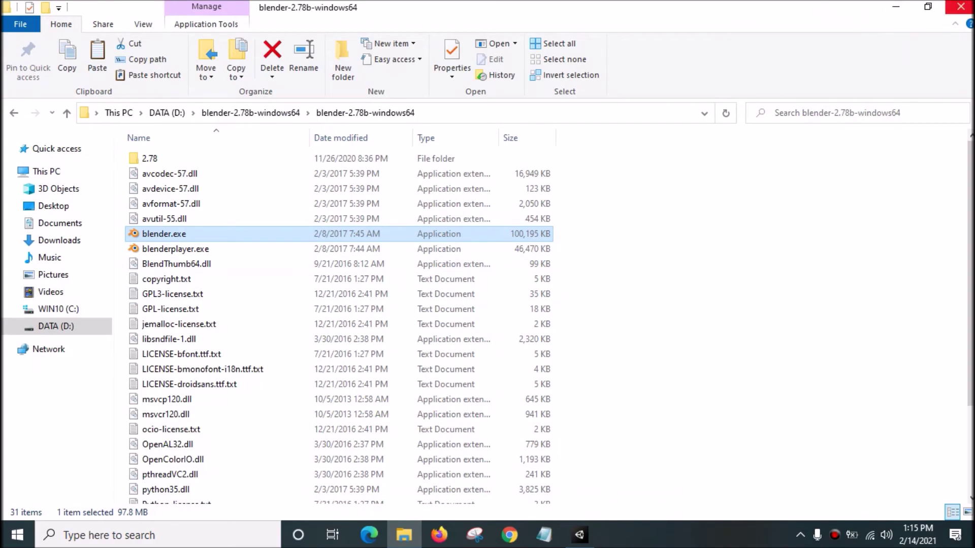
{"action": "left_click", "coordinate": [961, 6]}
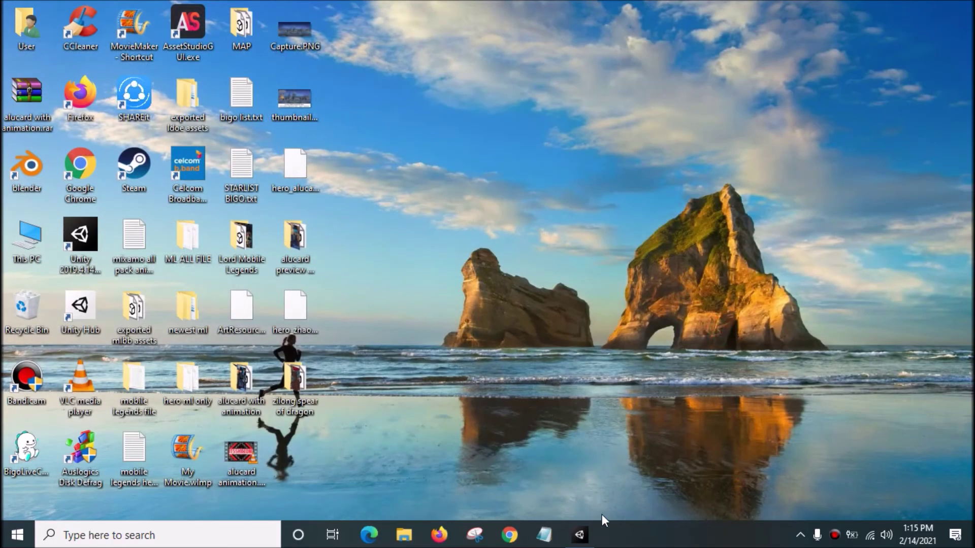
{"action": "left_click", "coordinate": [579, 529]}
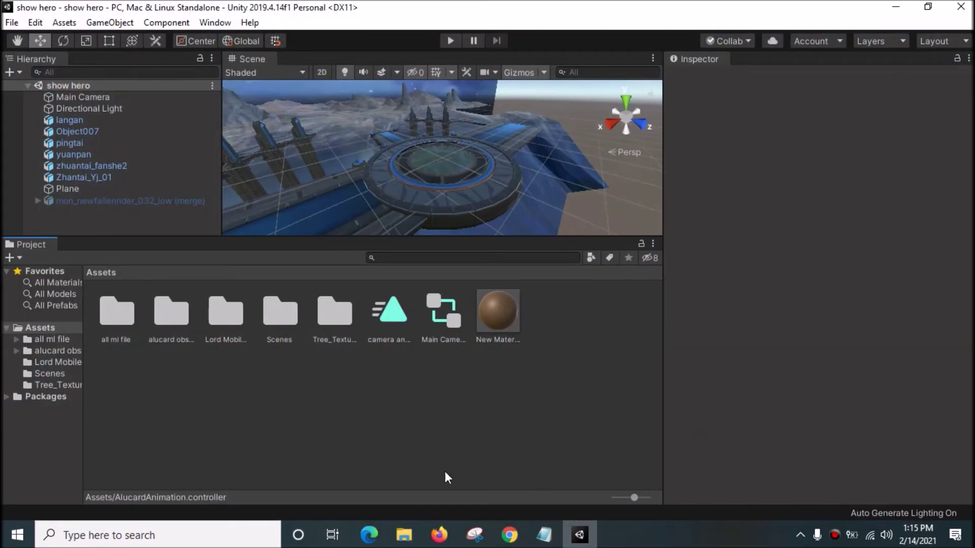
{"action": "double_click", "coordinate": [657, 16]}
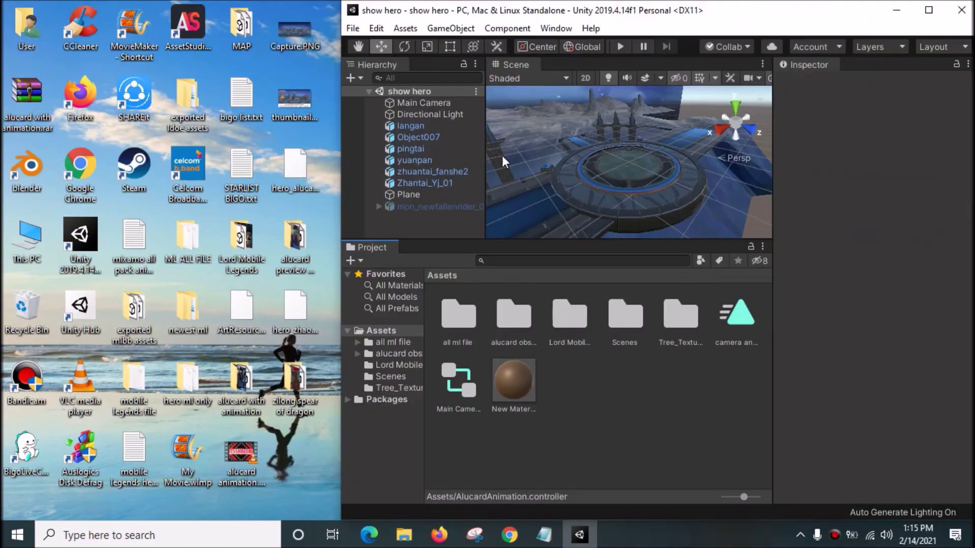
{"action": "double_click", "coordinate": [308, 376]}
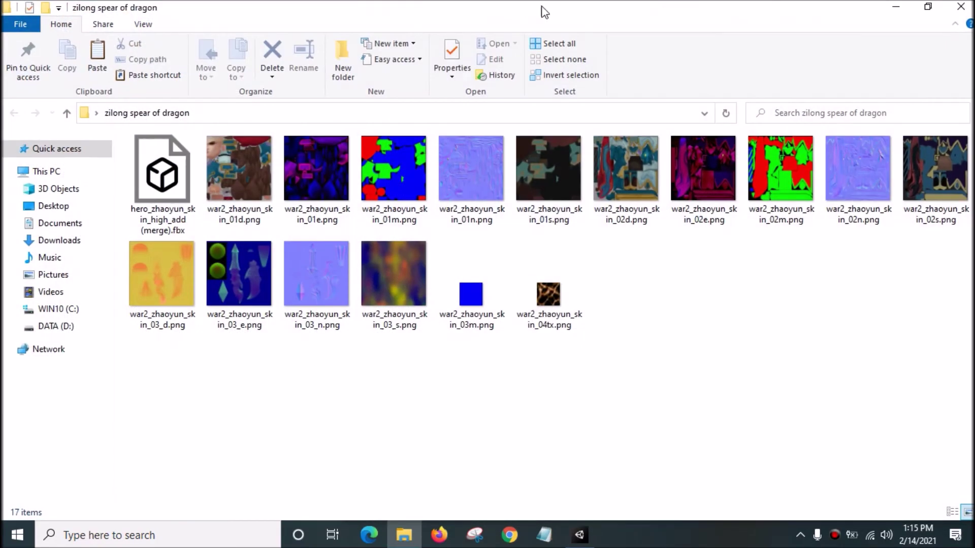
{"action": "double_click", "coordinate": [542, 11]}
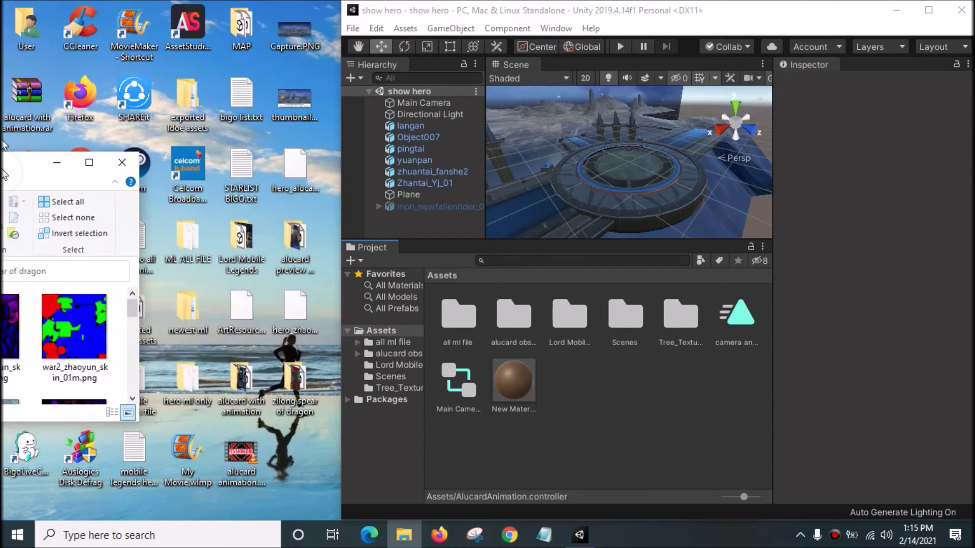
{"action": "left_click", "coordinate": [323, 11]}
- Drag the zilong spear of dragon folder into Unity's Assets, dismissing the NormalMap warning
{"action": "left_click_drag", "start_coordinate": [301, 377], "coordinate": [645, 397]}
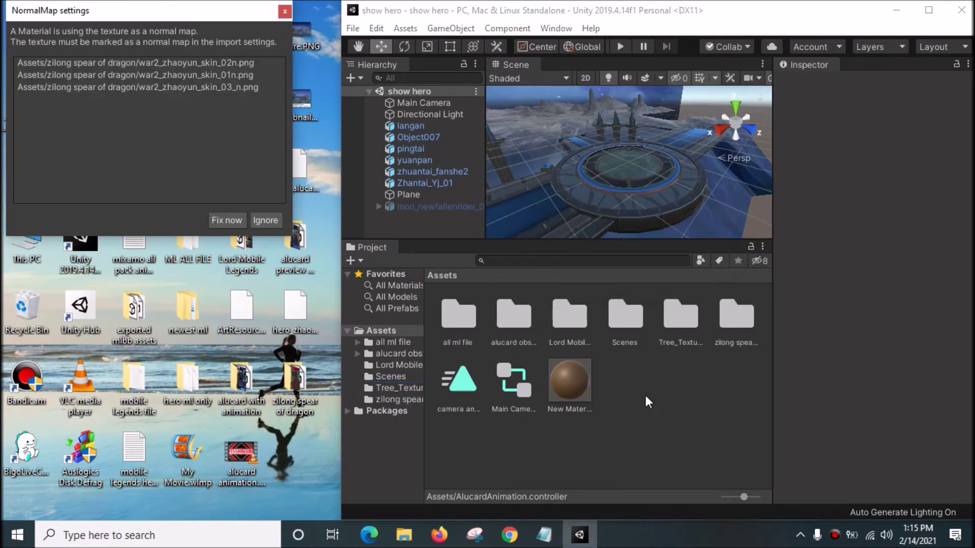
{"action": "left_click", "coordinate": [264, 220]}
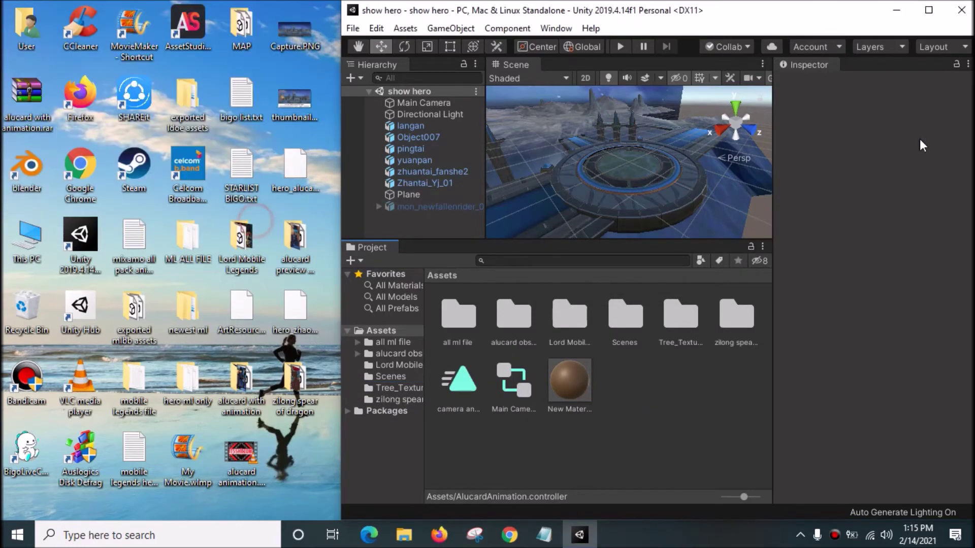
{"action": "left_click", "coordinate": [929, 10]}
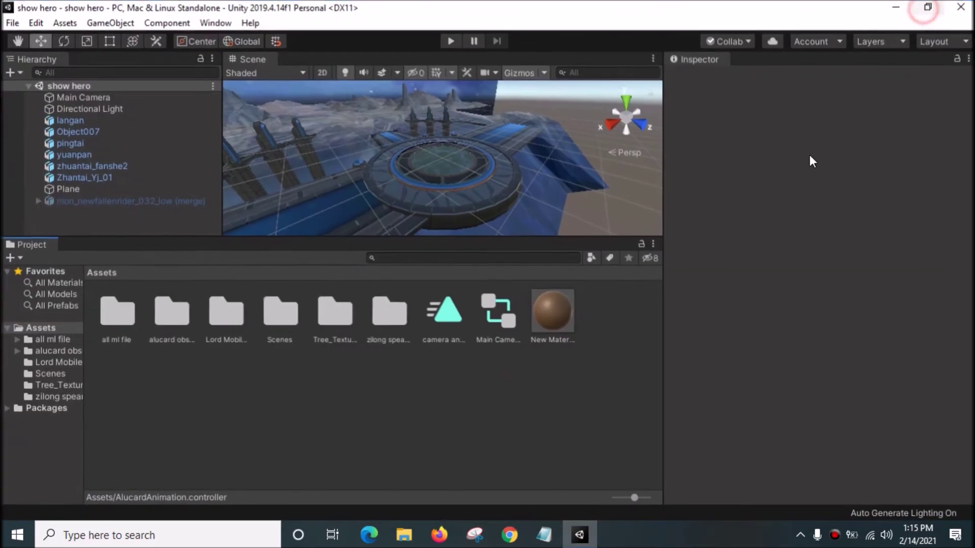
- Select the merged hero FBX in Assets and enlarge its city_action animation preview
{"action": "double_click", "coordinate": [408, 328]}
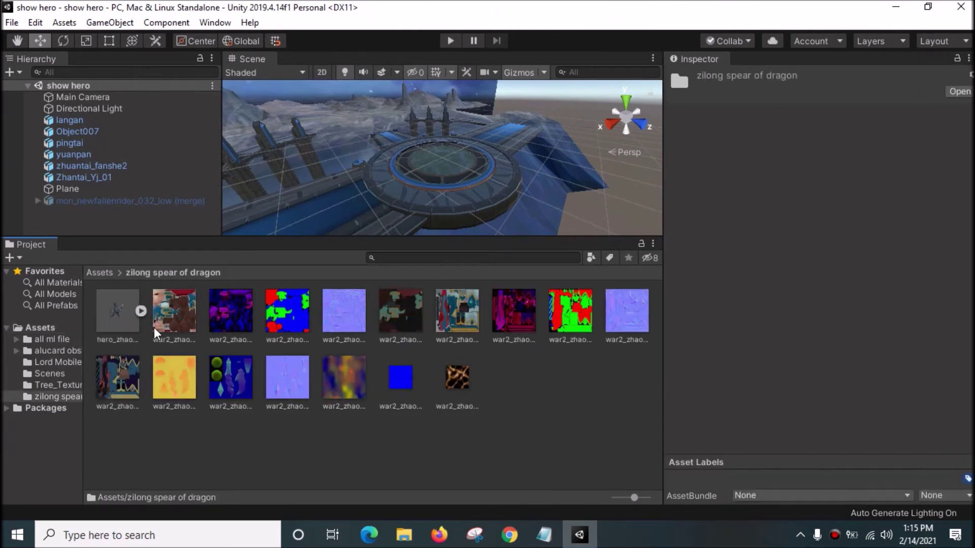
{"action": "left_click", "coordinate": [130, 318]}
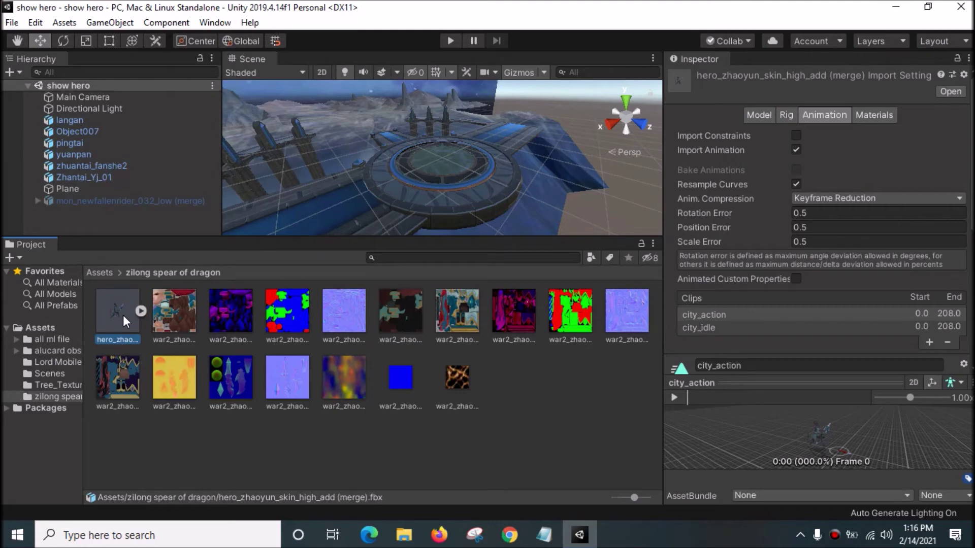
{"action": "left_click_drag", "start_coordinate": [773, 381], "coordinate": [791, 151]}
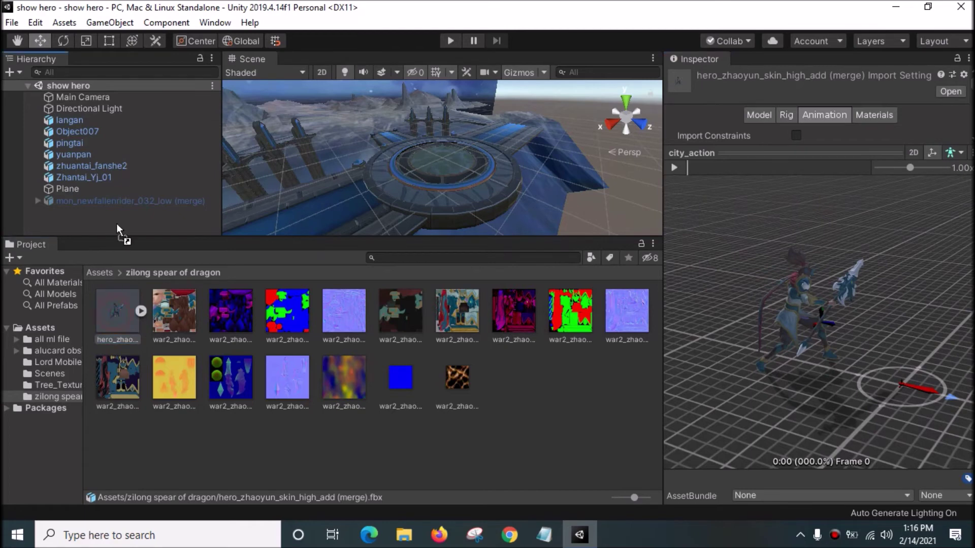
- Drag the hero_zhaoyun_skin_high_add (merge) model into the show hero scene hierarchy
{"action": "left_click_drag", "start_coordinate": [118, 223], "coordinate": [117, 223]}
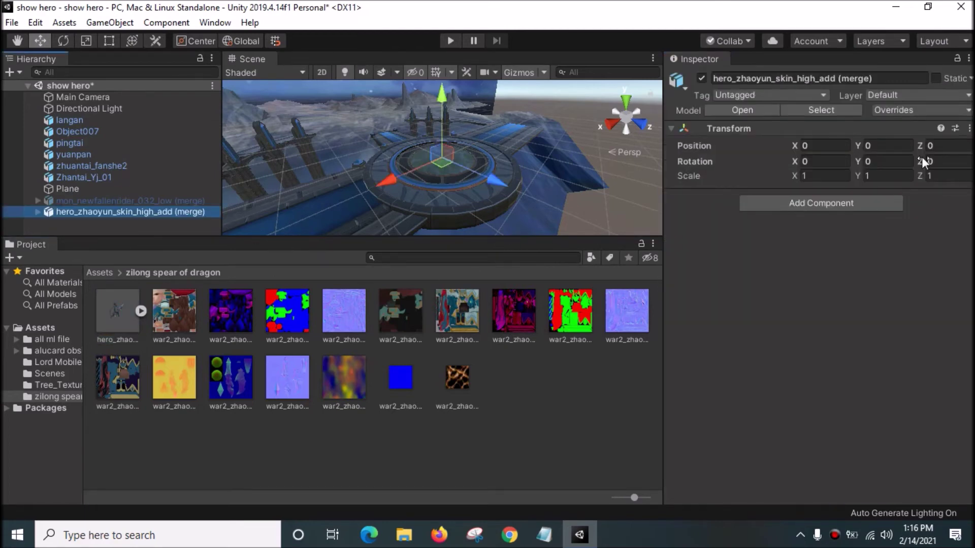
{"action": "left_click", "coordinate": [119, 313]}
- Apply Scale Factor 100 in the Model import settings and let Unity fix the normal-map textures
{"action": "left_click_drag", "start_coordinate": [779, 157], "coordinate": [779, 230]}
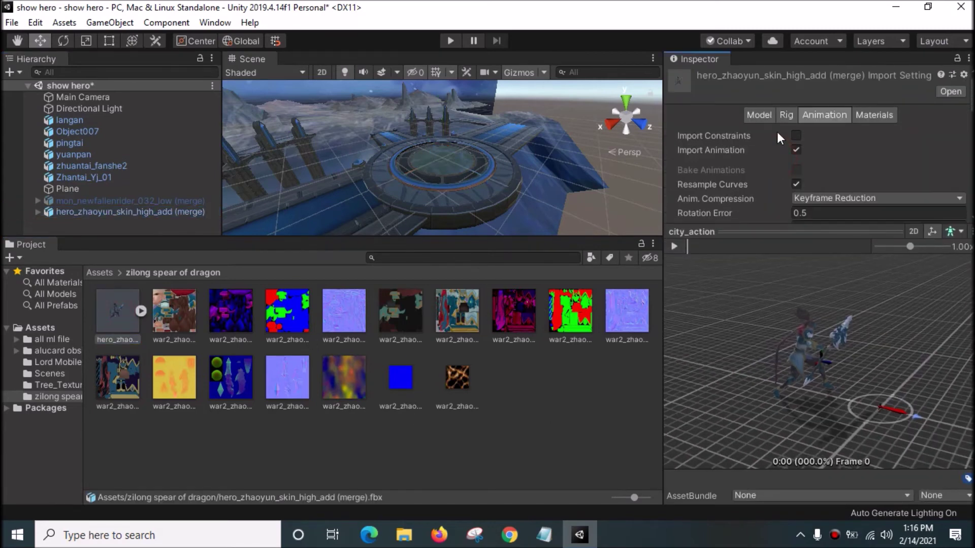
{"action": "left_click", "coordinate": [768, 115]}
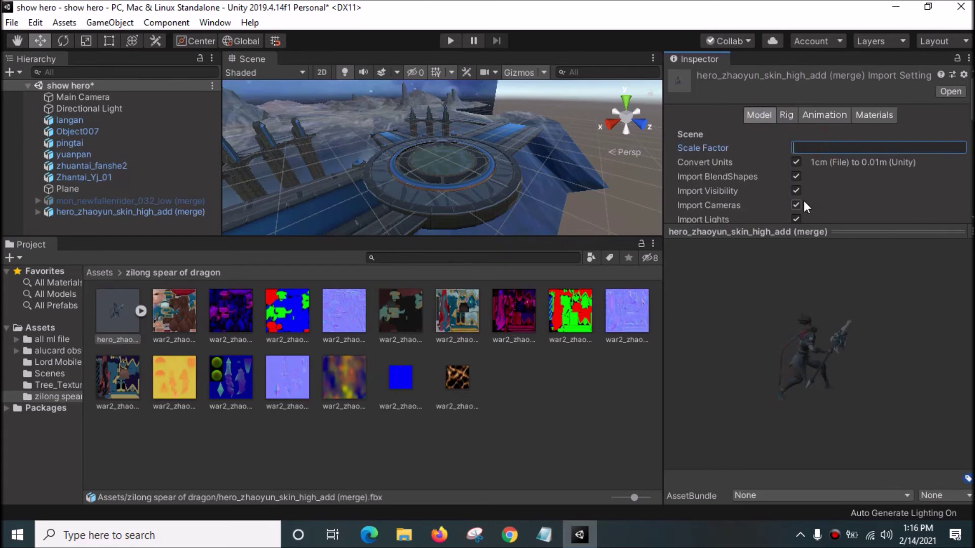
{"action": "type", "text": "100"}
{"action": "scroll", "coordinate": [824, 159], "scroll_direction": "down", "scroll_amount": 10}
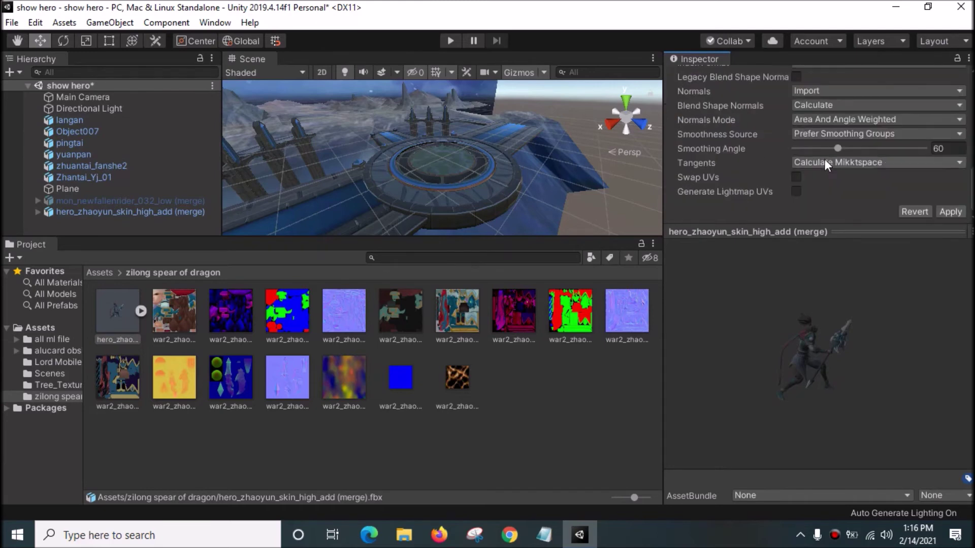
{"action": "left_click", "coordinate": [952, 212]}
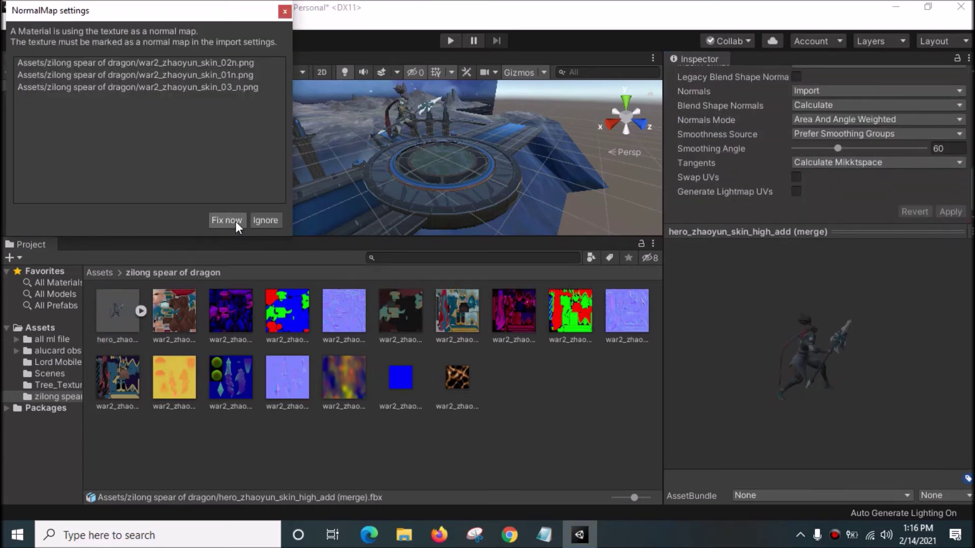
{"action": "left_click", "coordinate": [236, 222]}
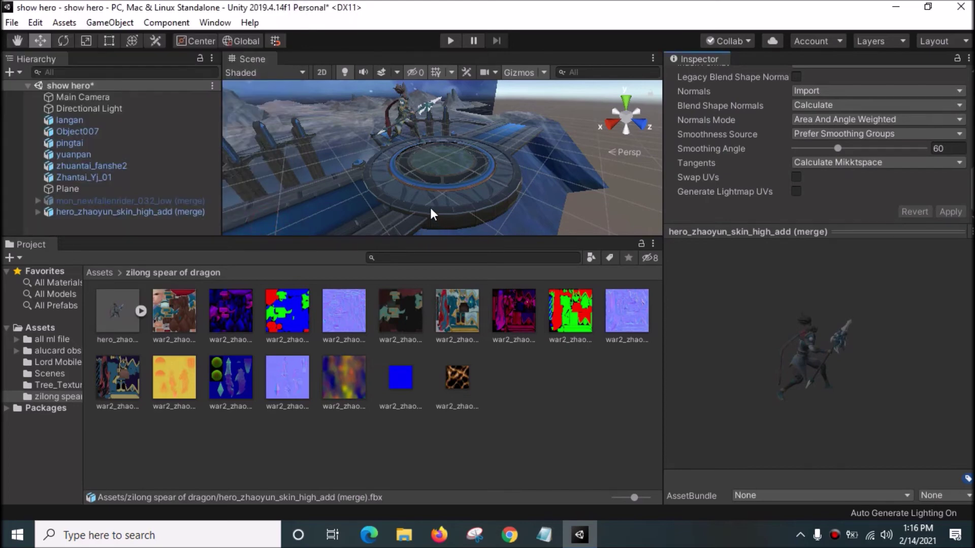
{"action": "scroll", "coordinate": [391, 207], "scroll_direction": "down", "scroll_amount": 3}
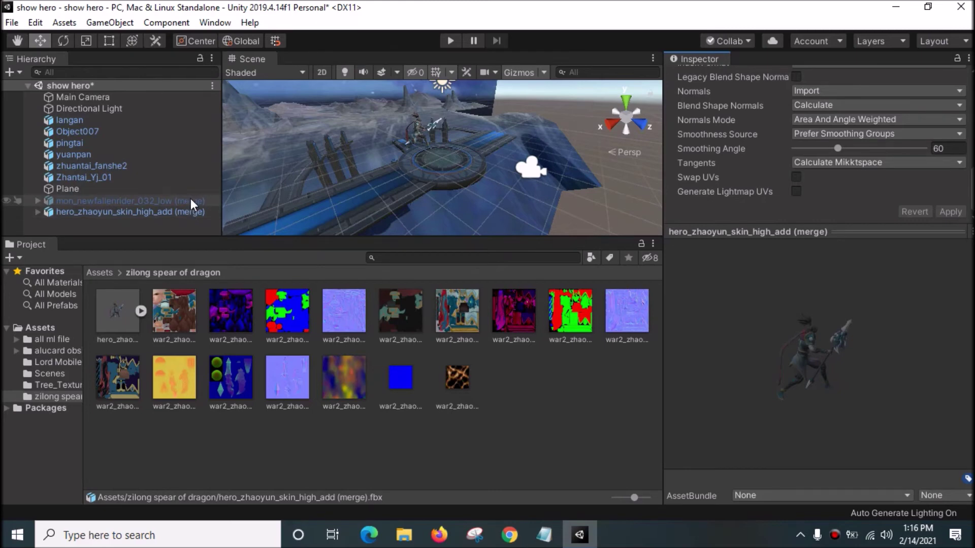
- Start a new scene without saving show hero, and place the hero model beside the directional light
{"action": "left_click", "coordinate": [12, 22]}
{"action": "left_click", "coordinate": [21, 44]}
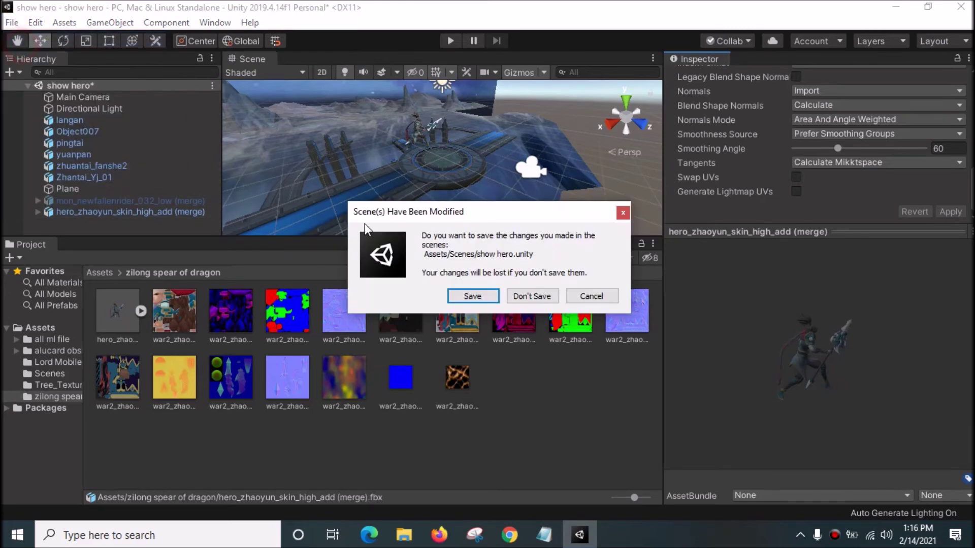
{"action": "left_click", "coordinate": [518, 295]}
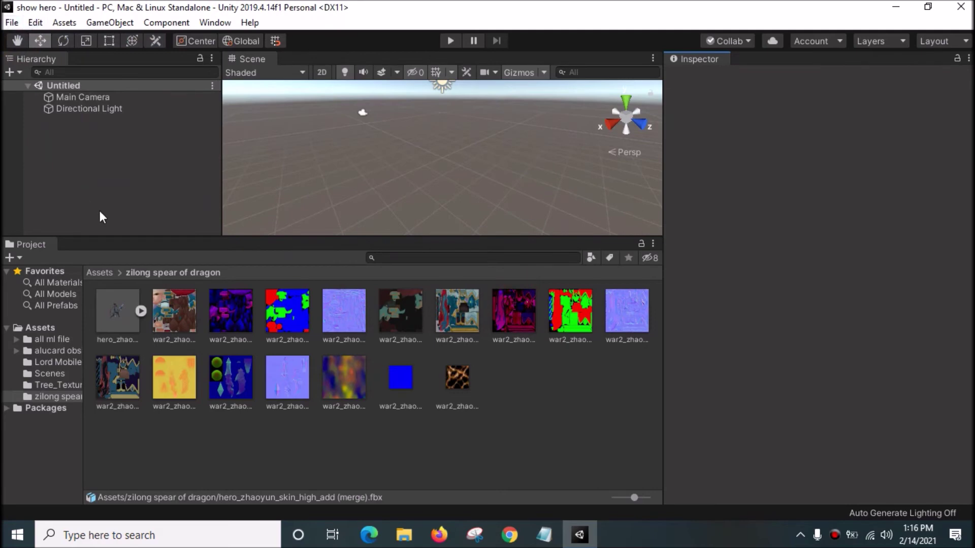
{"action": "left_click_drag", "start_coordinate": [121, 314], "coordinate": [138, 192]}
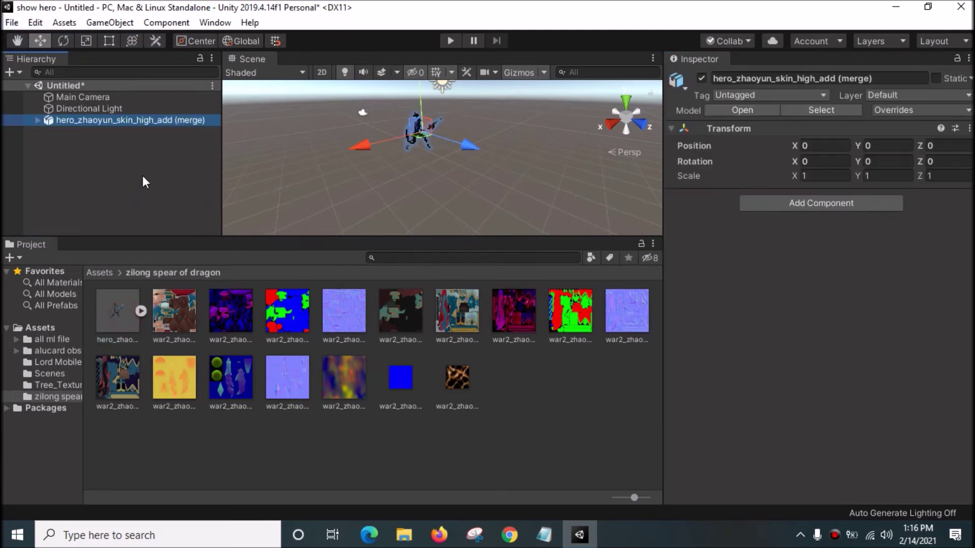
{"action": "left_click", "coordinate": [143, 177]}
{"action": "left_click", "coordinate": [114, 109]}
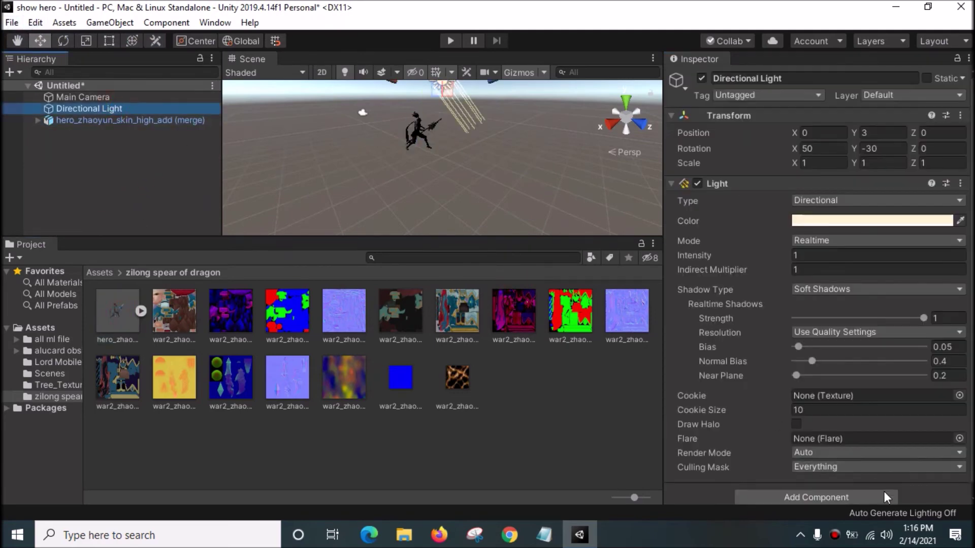
- Bring up the Lighting settings as a floating panel and enable Auto Generate
{"action": "left_click", "coordinate": [884, 512]}
{"action": "left_click", "coordinate": [958, 8]}
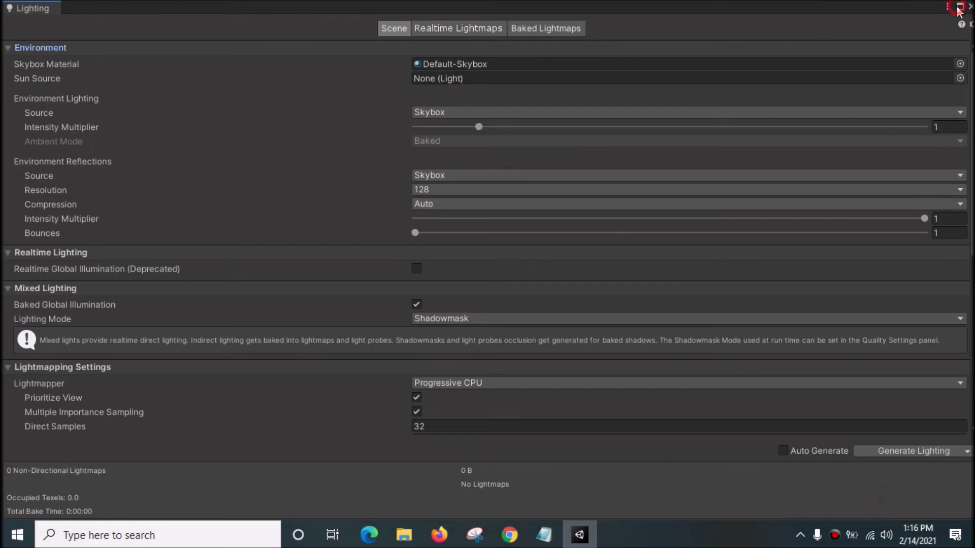
{"action": "double_click", "coordinate": [901, 8]}
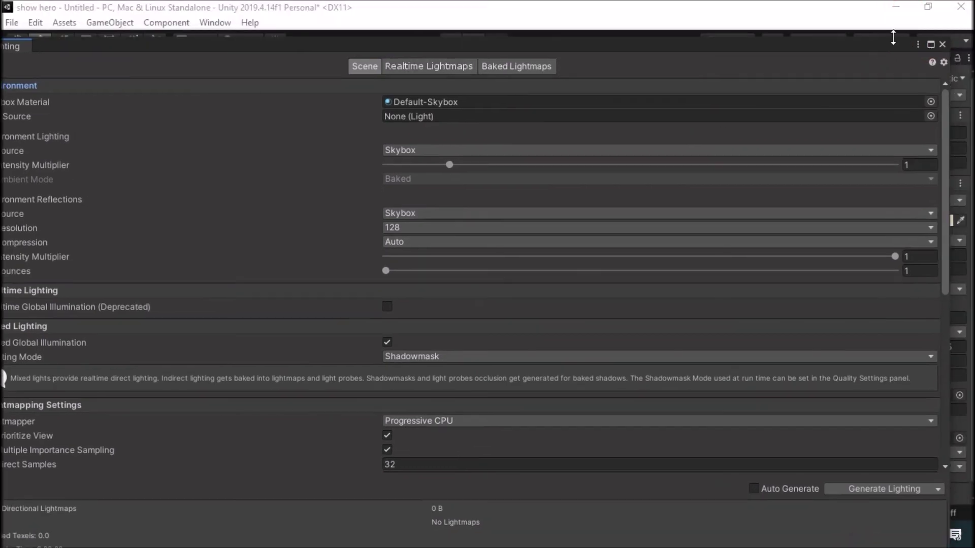
{"action": "left_click", "coordinate": [931, 46]}
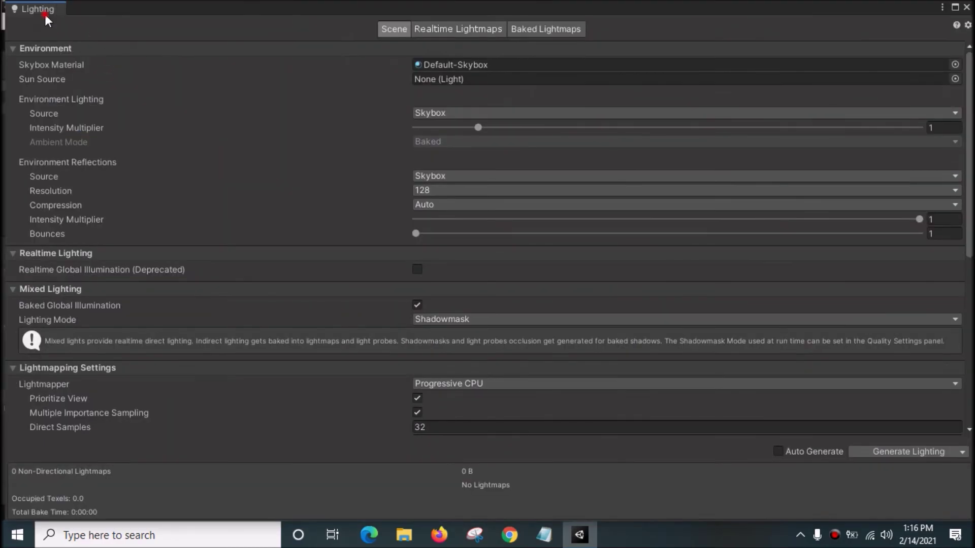
{"action": "left_click_drag", "start_coordinate": [45, 15], "coordinate": [429, 11]}
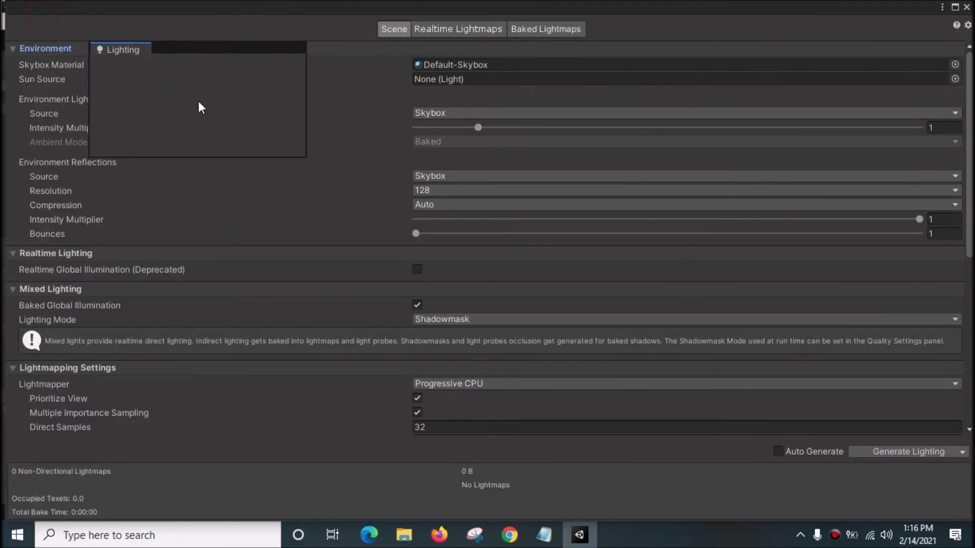
{"action": "left_click", "coordinate": [954, 8]}
{"action": "left_click", "coordinate": [954, 8]}
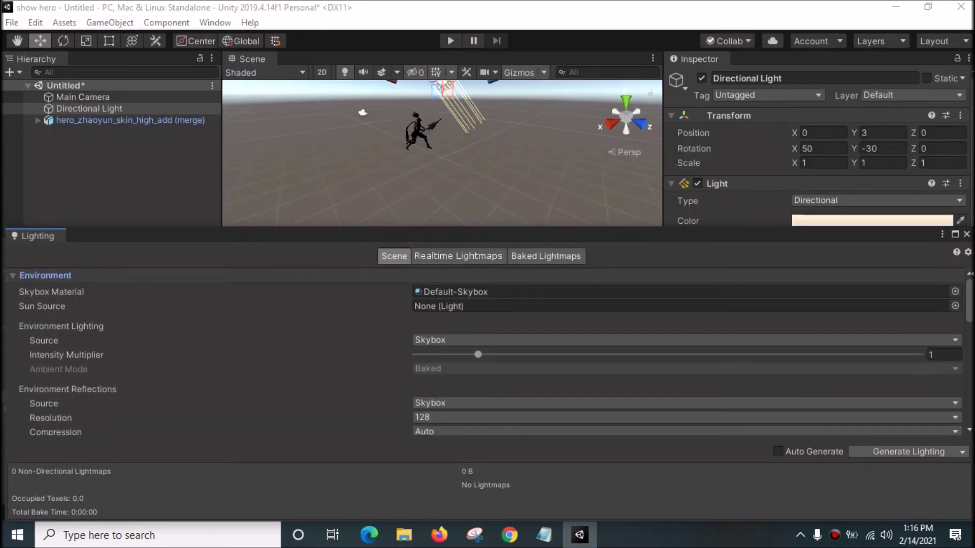
{"action": "left_click_drag", "start_coordinate": [38, 236], "coordinate": [522, 154]}
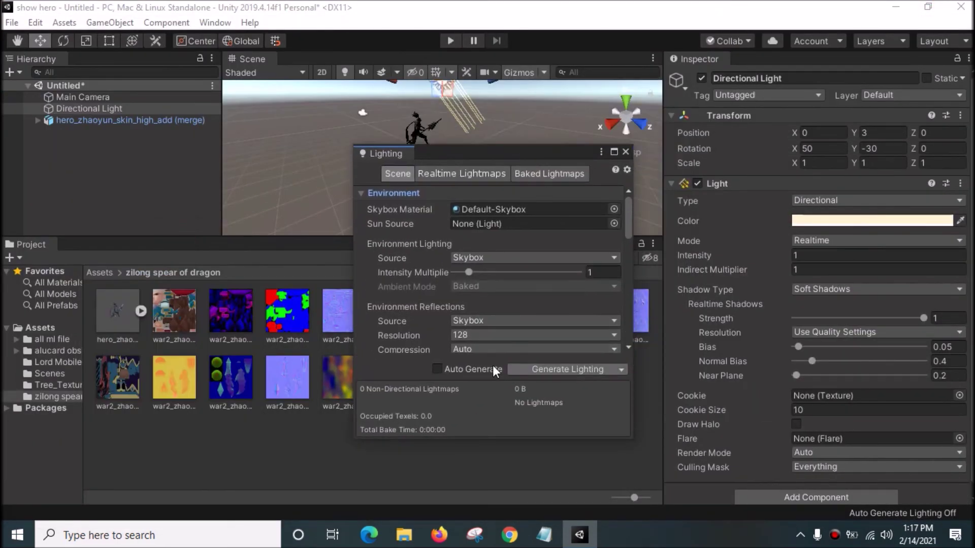
{"action": "left_click", "coordinate": [438, 369]}
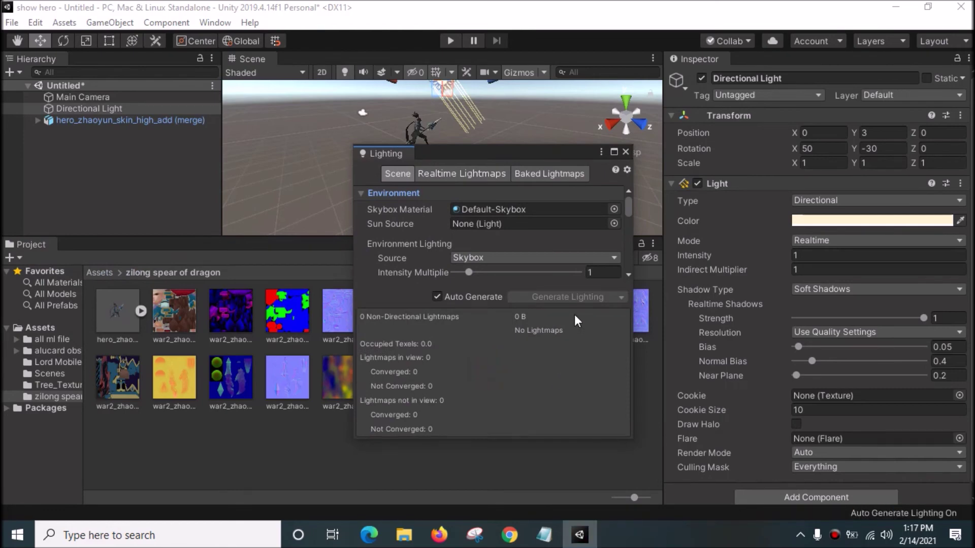
- Close the Lighting panel and rotate the Directional Light around its Y axis
{"action": "left_click", "coordinate": [625, 152]}
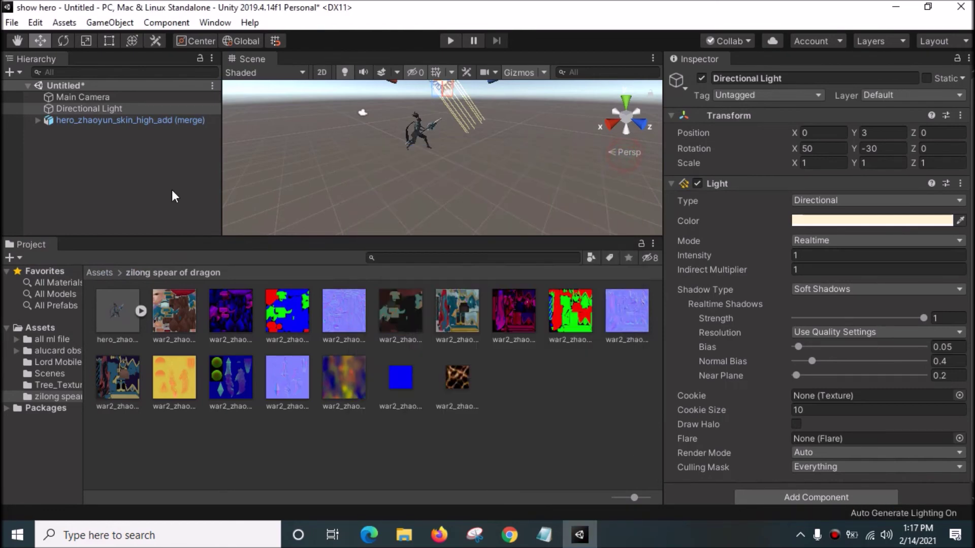
{"action": "left_click", "coordinate": [151, 121]}
{"action": "right_click", "coordinate": [175, 172]}
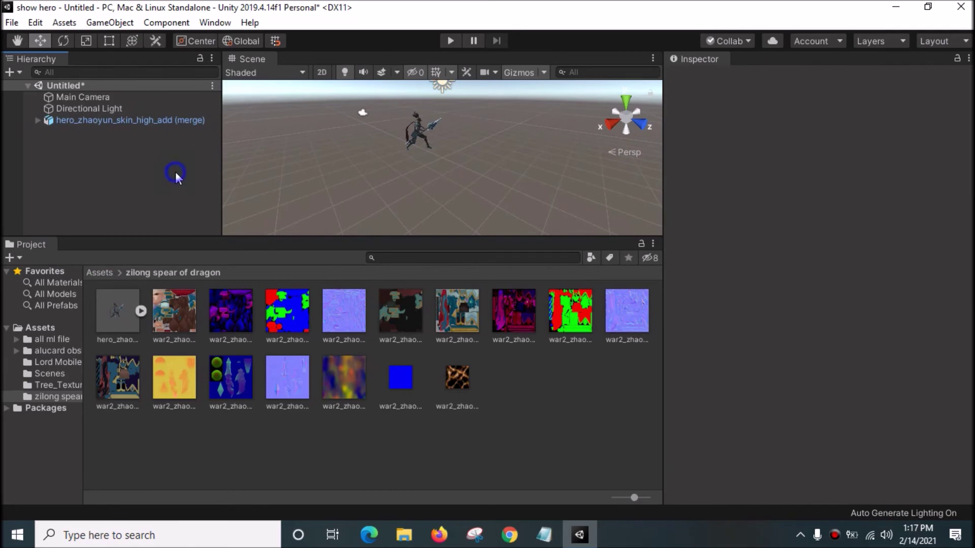
{"action": "left_click", "coordinate": [88, 85]}
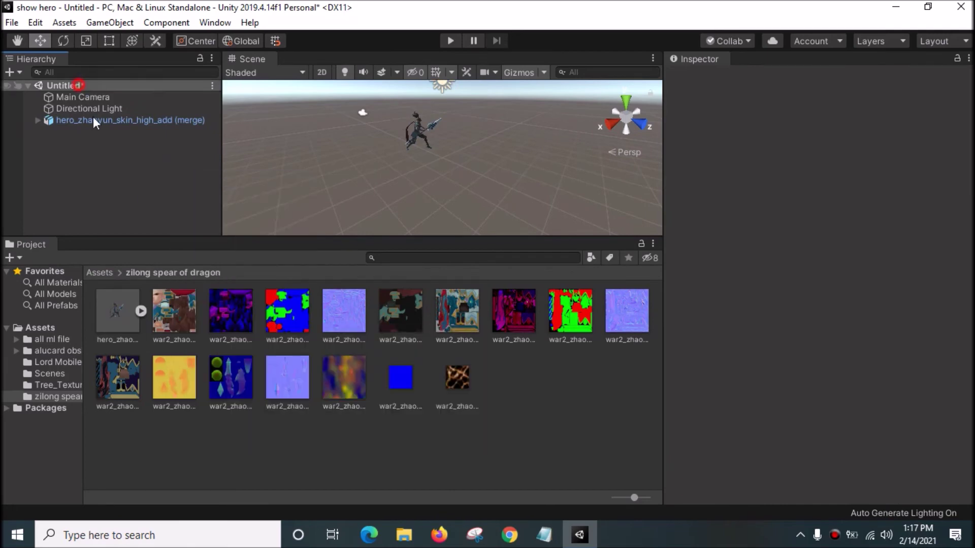
{"action": "left_click", "coordinate": [122, 122]}
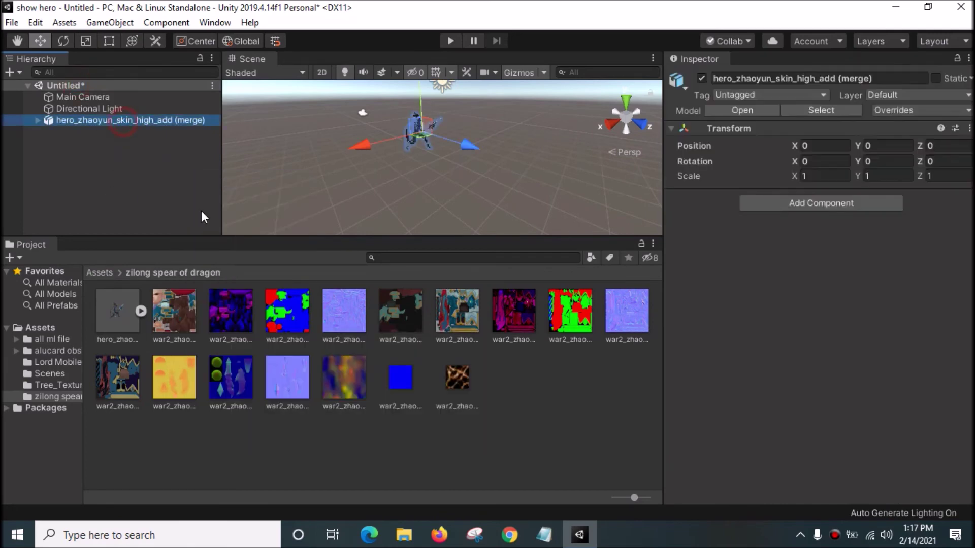
{"action": "left_click", "coordinate": [121, 109]}
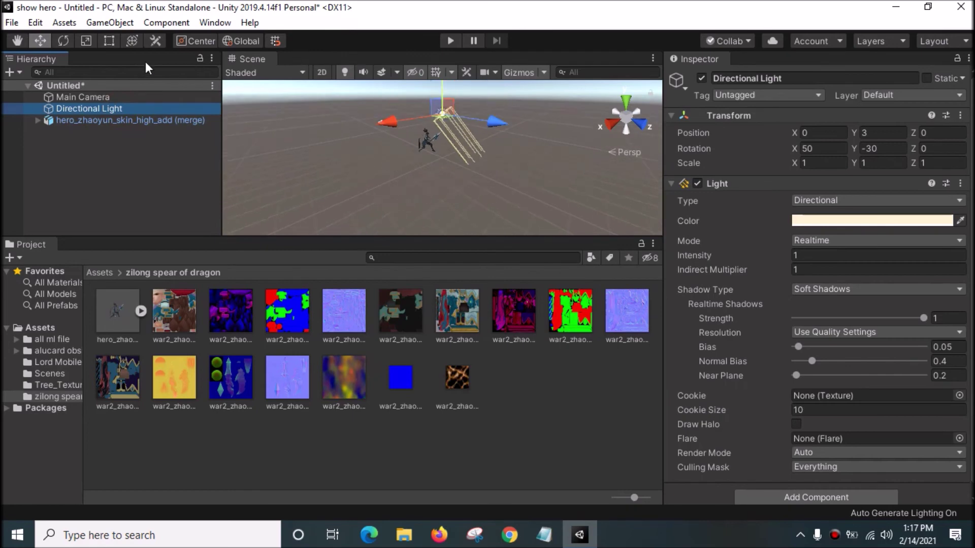
{"action": "left_click", "coordinate": [66, 41]}
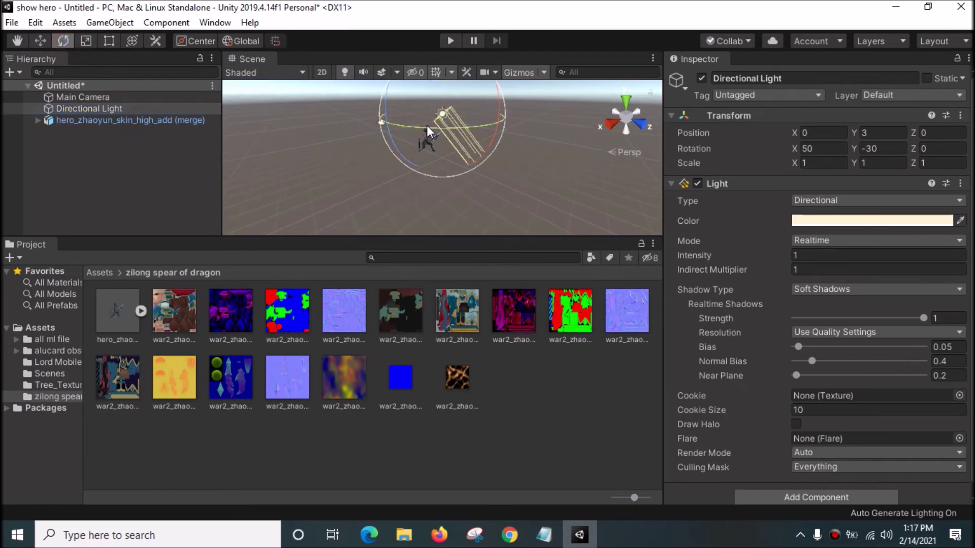
{"action": "left_click_drag", "start_coordinate": [427, 125], "coordinate": [744, 109]}
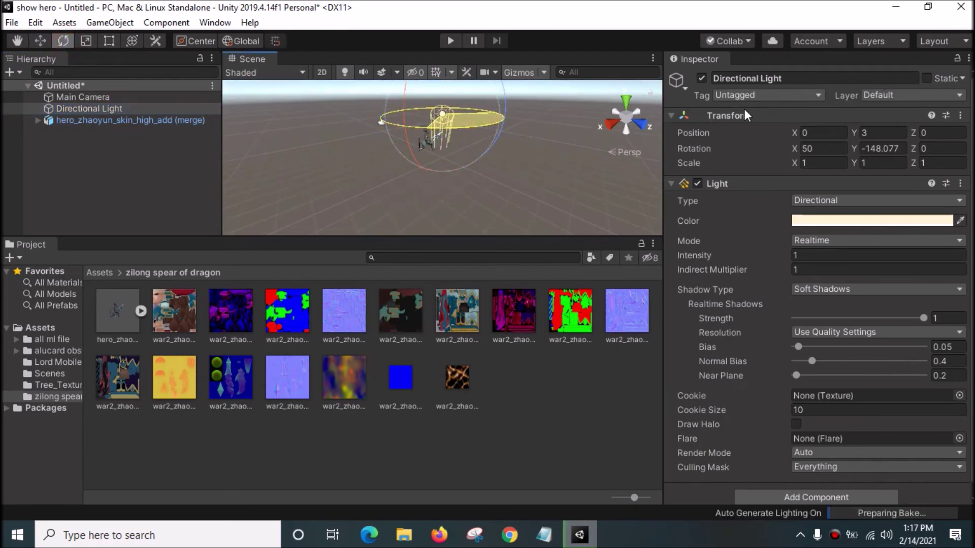
- Add a 3D Plane beneath the hero model from the Hierarchy menu
{"action": "right_click", "coordinate": [183, 174]}
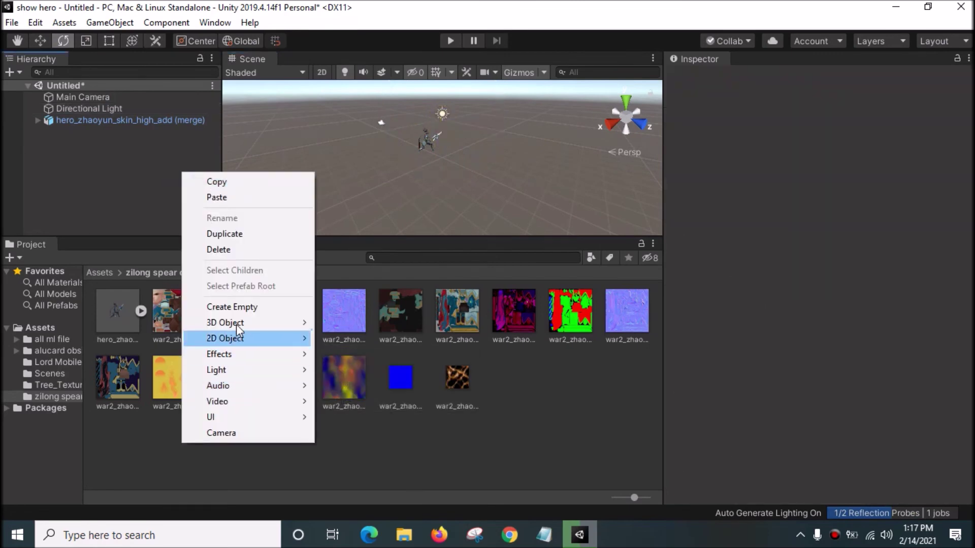
{"action": "mouse_move", "coordinate": [226, 323]}
{"action": "left_click", "coordinate": [371, 387]}
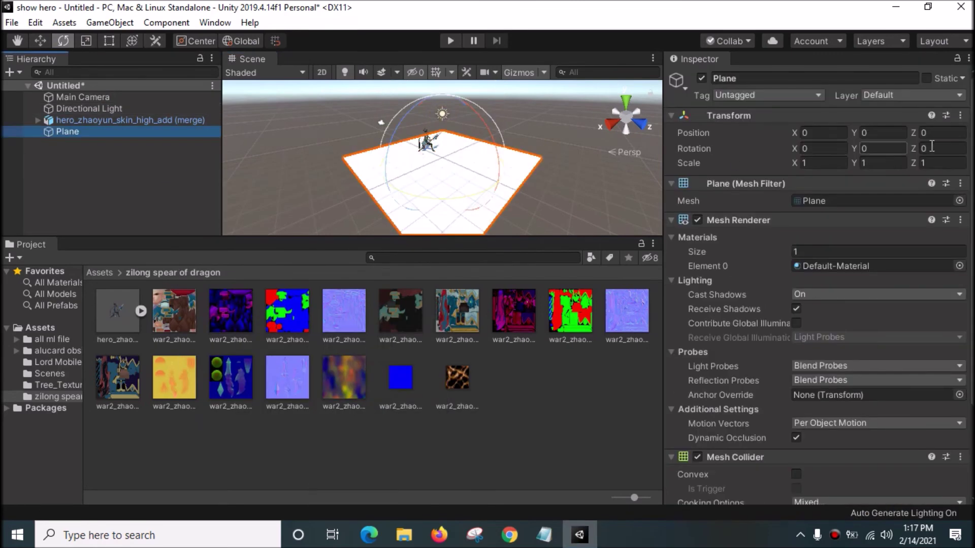
{"action": "left_click", "coordinate": [118, 171]}
{"action": "scroll", "coordinate": [479, 186], "scroll_direction": "up", "scroll_amount": 2}
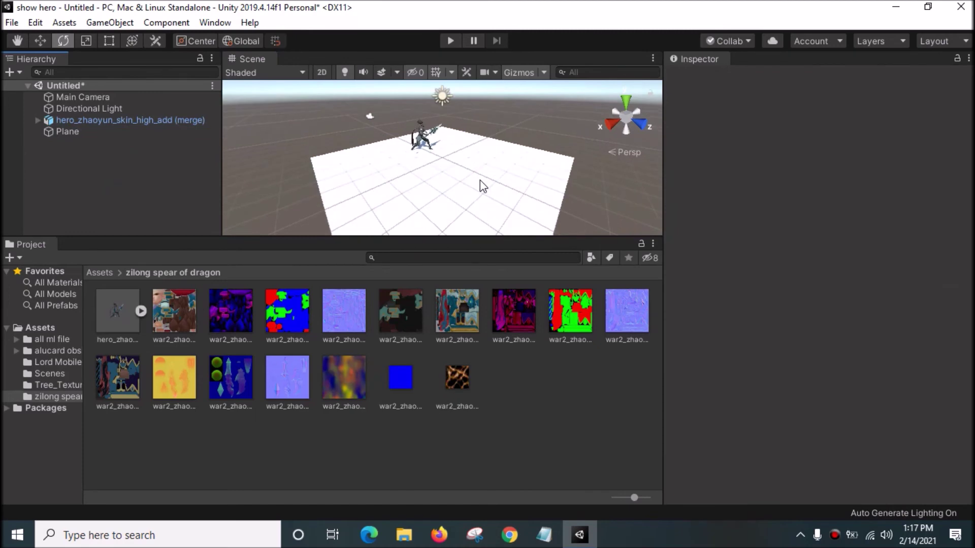
{"action": "left_click", "coordinate": [77, 120]}
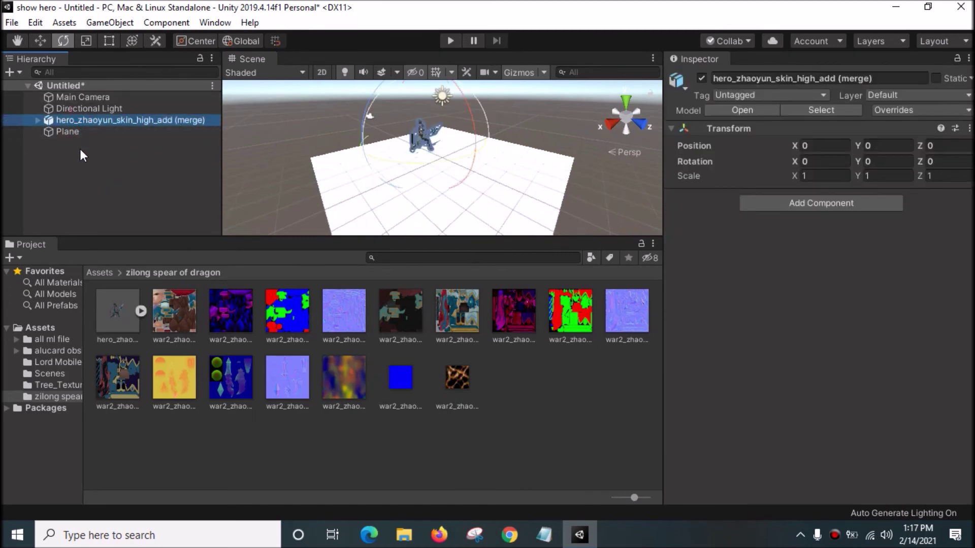
{"action": "left_click", "coordinate": [80, 152]}
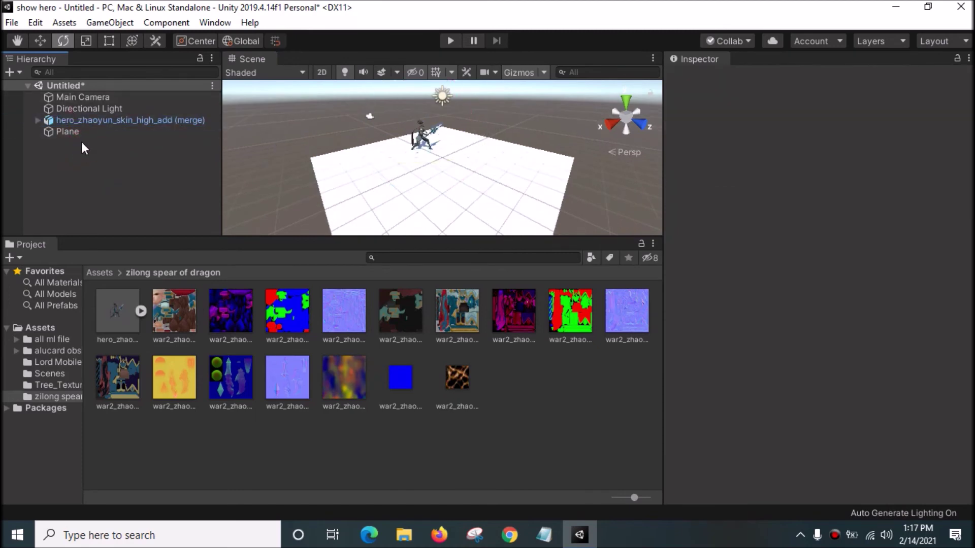
- Select the hero FBX, enlarge its Inspector preview and show the Animation import settings
{"action": "left_click", "coordinate": [119, 324]}
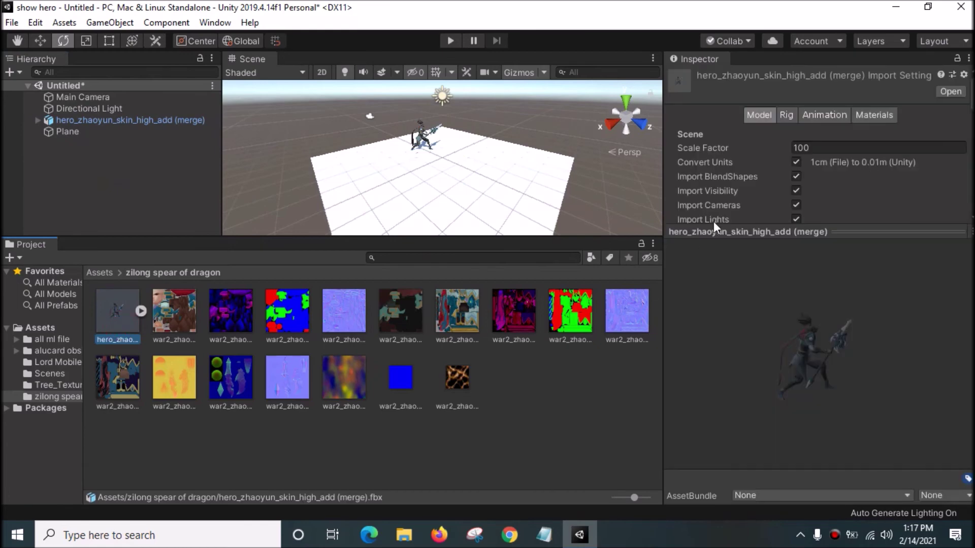
{"action": "left_click_drag", "start_coordinate": [719, 231], "coordinate": [708, 151]}
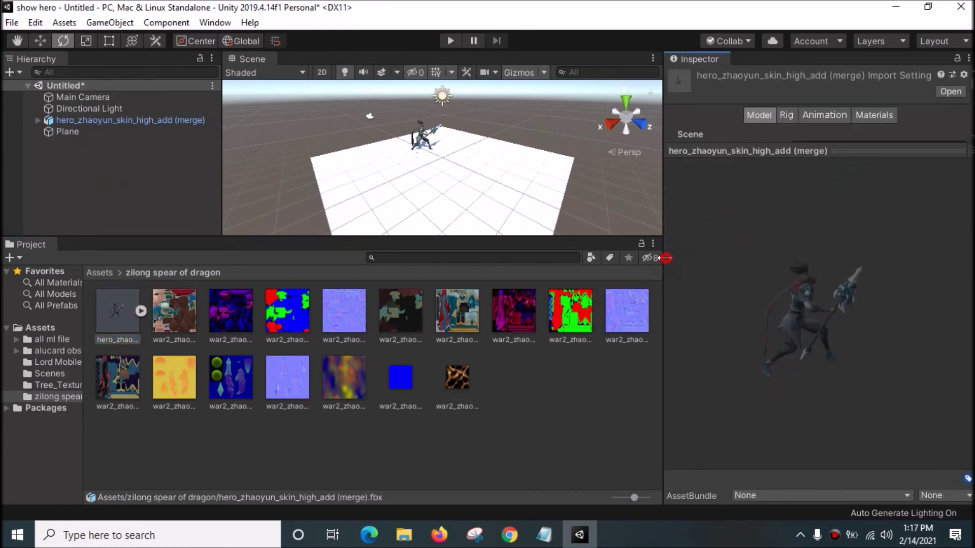
{"action": "left_click_drag", "start_coordinate": [666, 258], "coordinate": [496, 261]}
{"action": "left_click", "coordinate": [702, 115]}
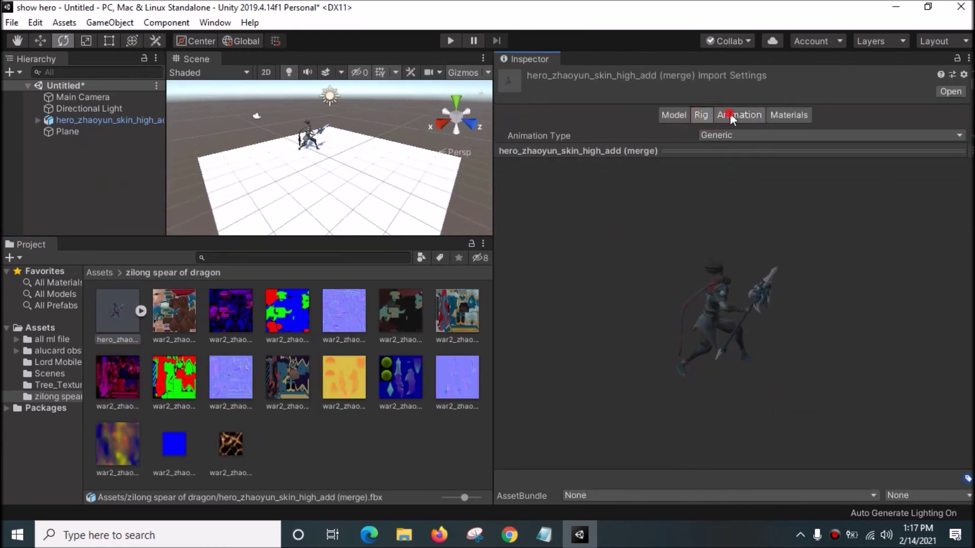
{"action": "left_click", "coordinate": [733, 116]}
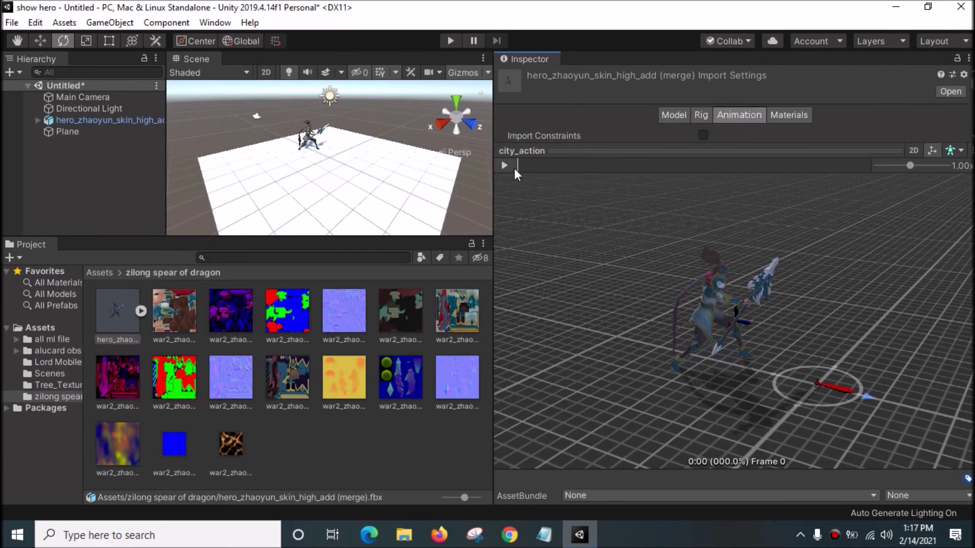
- Play the city_action clip preview, orbit around the character and pause it
{"action": "left_click", "coordinate": [502, 163]}
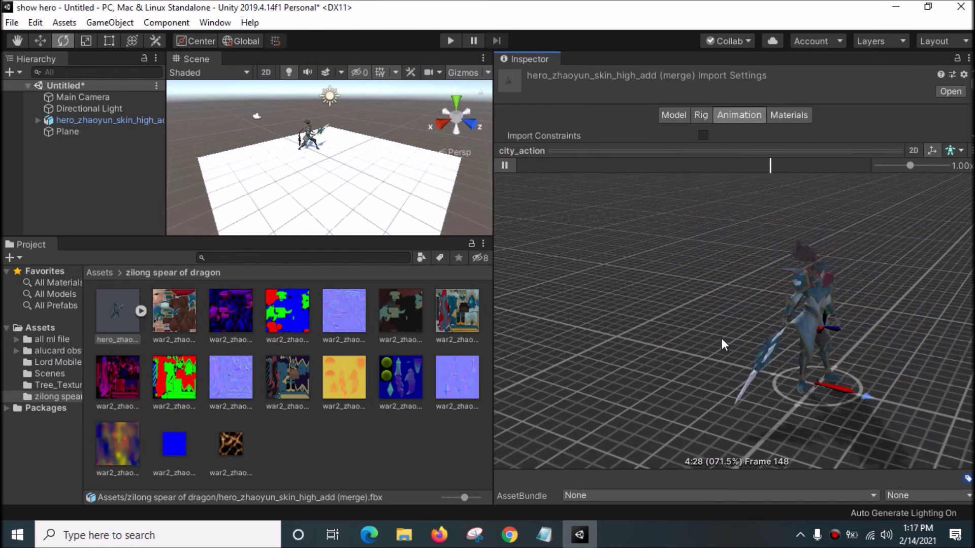
{"action": "mouse_move", "coordinate": [760, 353]}
{"action": "left_mouse_down", "text": "alt"}
{"action": "mouse_move", "coordinate": [678, 346]}
{"action": "mouse_move", "coordinate": [664, 364]}
{"action": "left_mouse_up", "text": "alt"}
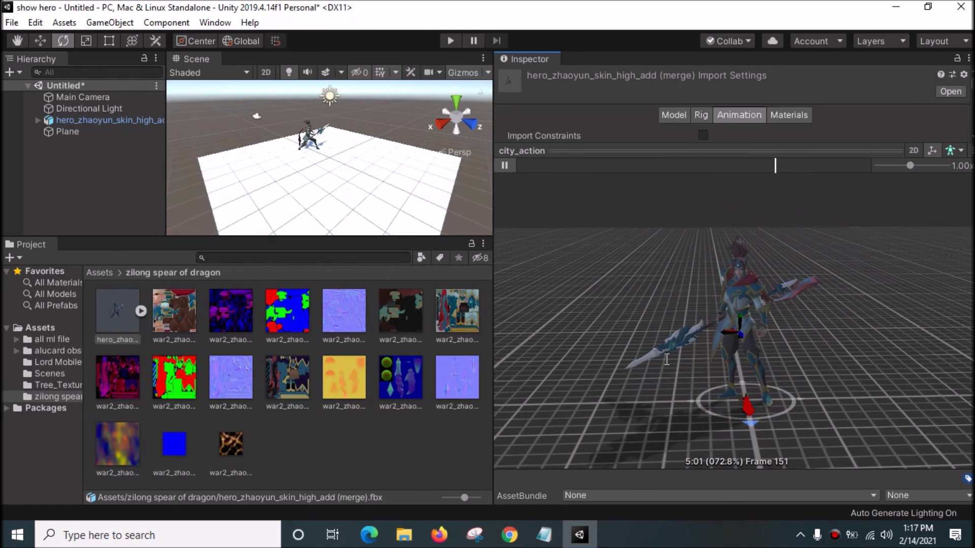
{"action": "left_click", "coordinate": [502, 165]}
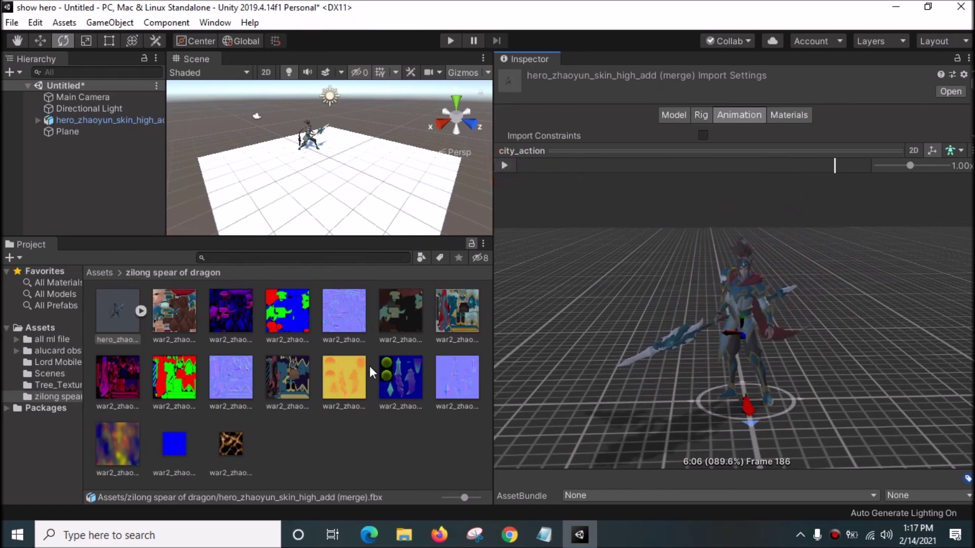
{"action": "left_click", "coordinate": [140, 312]}
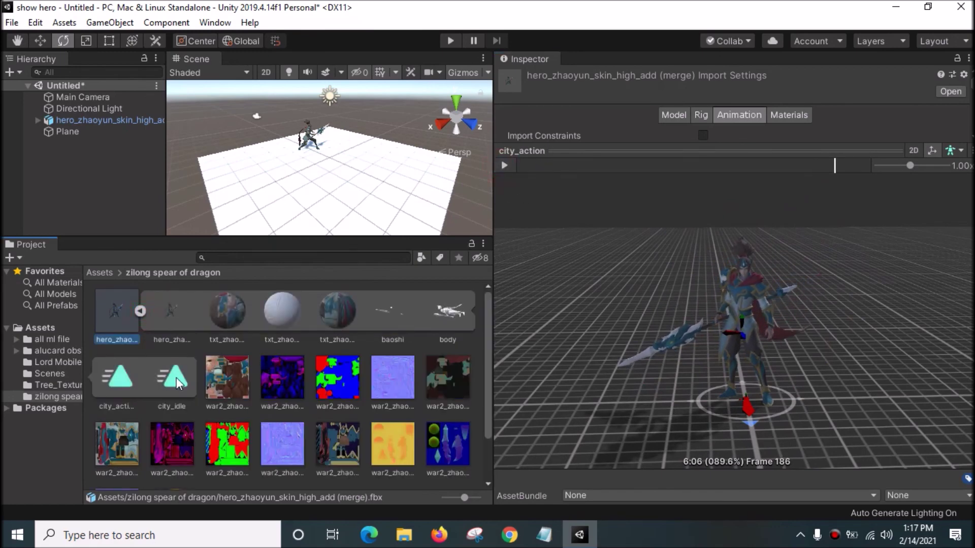
- Preview the city_idle clip playing, orbit to a higher angle and pause it
{"action": "left_click", "coordinate": [161, 382]}
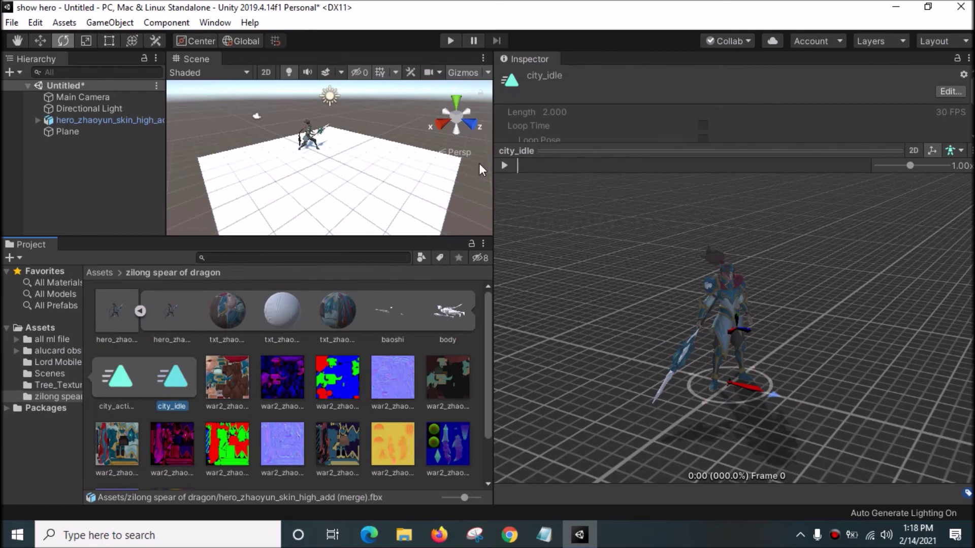
{"action": "left_click", "coordinate": [503, 166]}
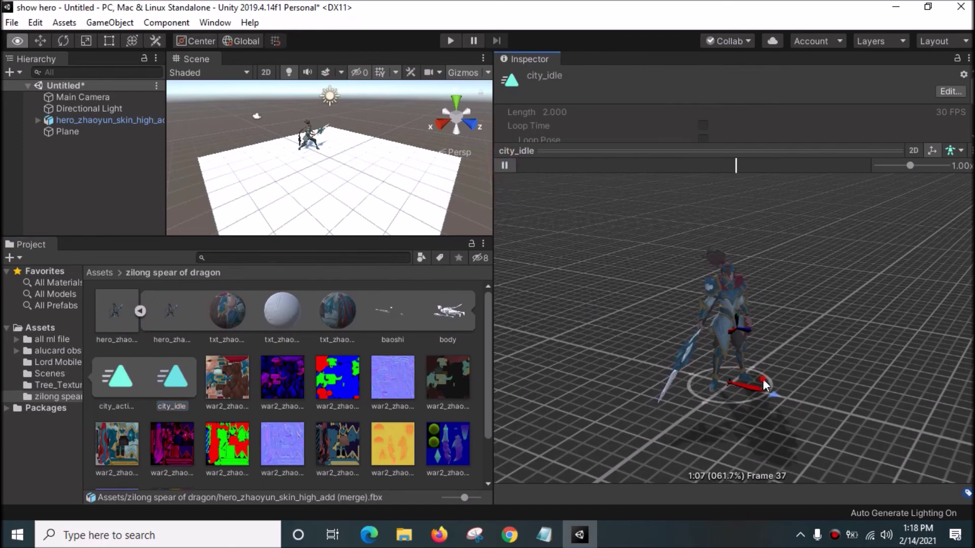
{"action": "scroll", "coordinate": [687, 355], "scroll_direction": "up", "scroll_amount": 3}
{"action": "scroll", "coordinate": [703, 345], "scroll_direction": "up", "scroll_amount": 2}
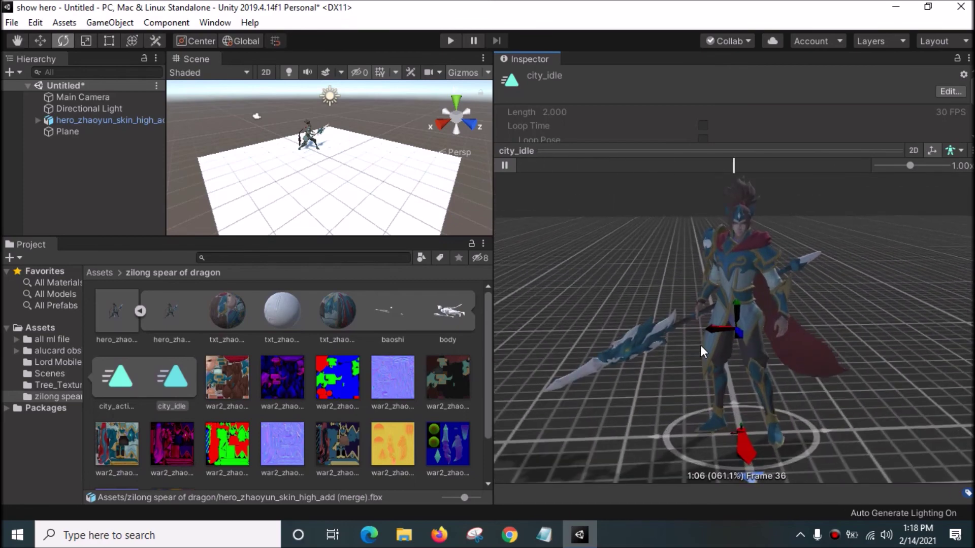
{"action": "mouse_move", "coordinate": [761, 381]}
{"action": "left_mouse_down"}
{"action": "mouse_move", "coordinate": [782, 376]}
{"action": "mouse_move", "coordinate": [773, 362]}
{"action": "left_mouse_up"}
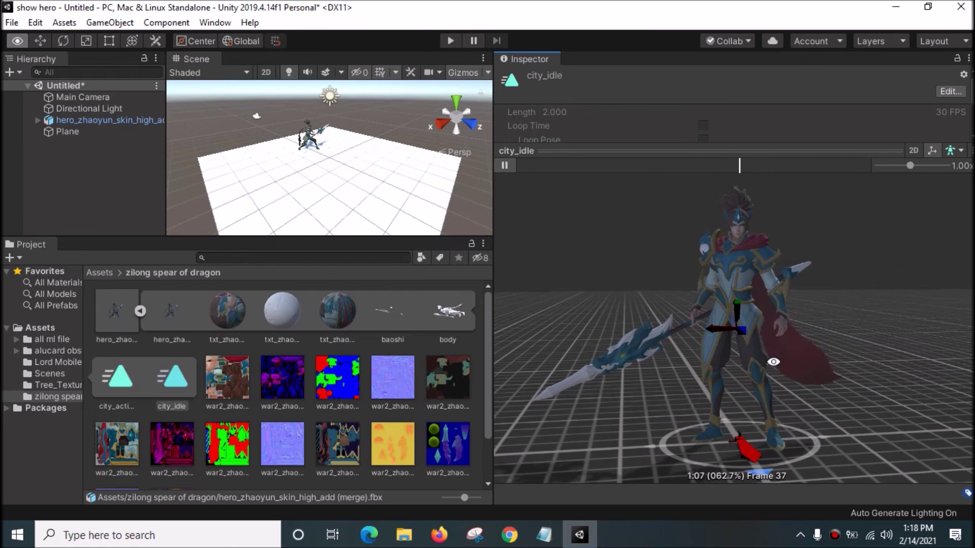
{"action": "left_click", "coordinate": [508, 168]}
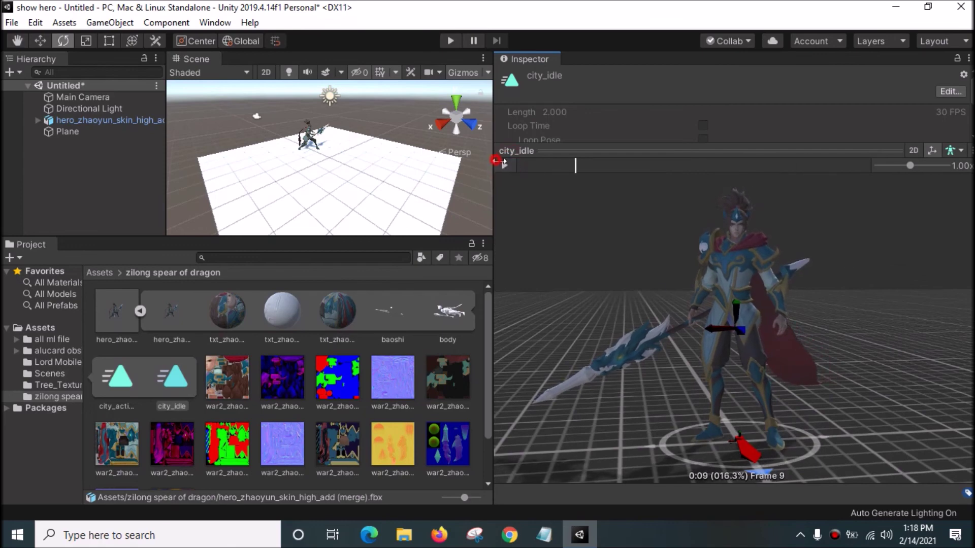
- Drag the panel dividers to enlarge the Scene view area
{"action": "left_click_drag", "start_coordinate": [495, 160], "coordinate": [746, 161]}
{"action": "left_click_drag", "start_coordinate": [680, 237], "coordinate": [660, 315]}
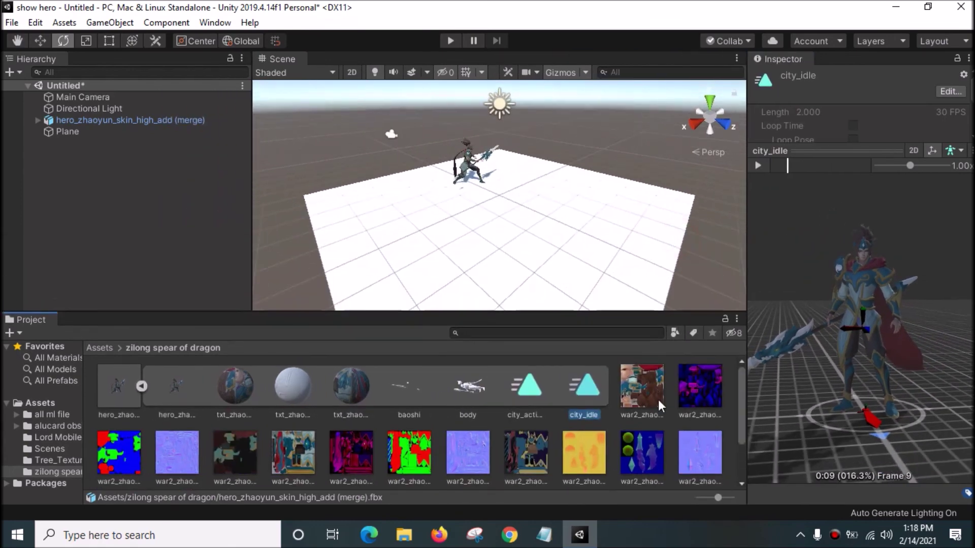